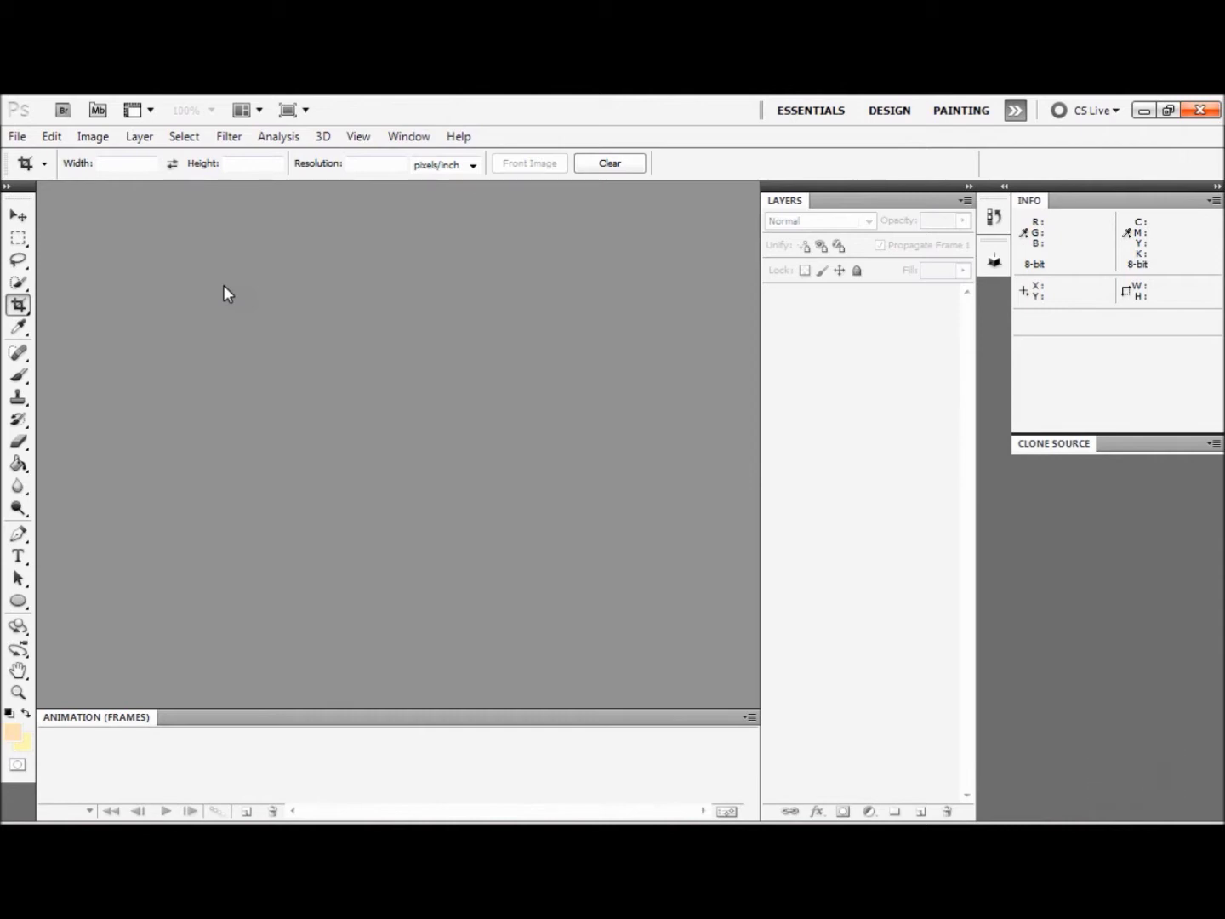
# - Expand the >> workspace switcher at the top right of the application bar
pyautogui.click(1016, 111)
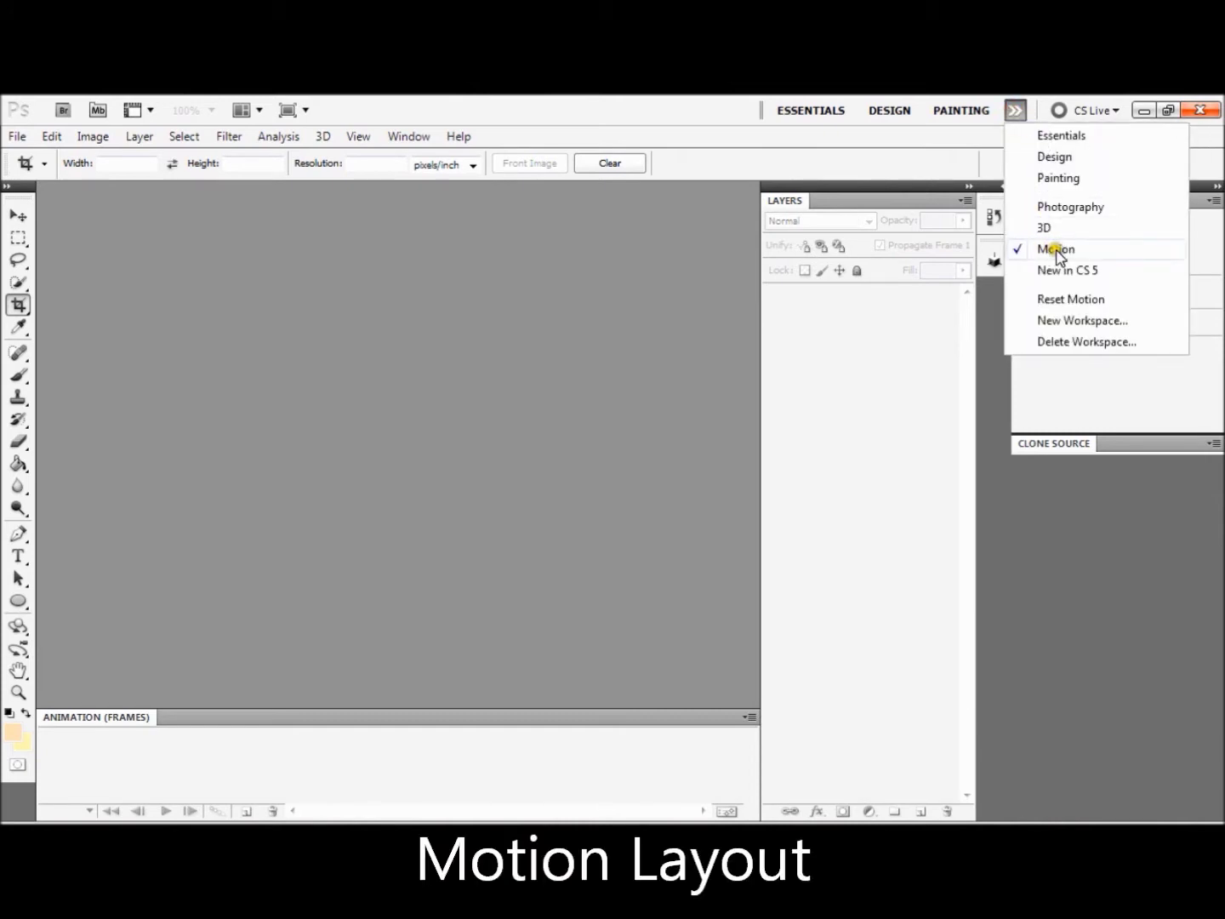
# - Choose Motion from the workspace dropdown
pyautogui.click(395, 657)
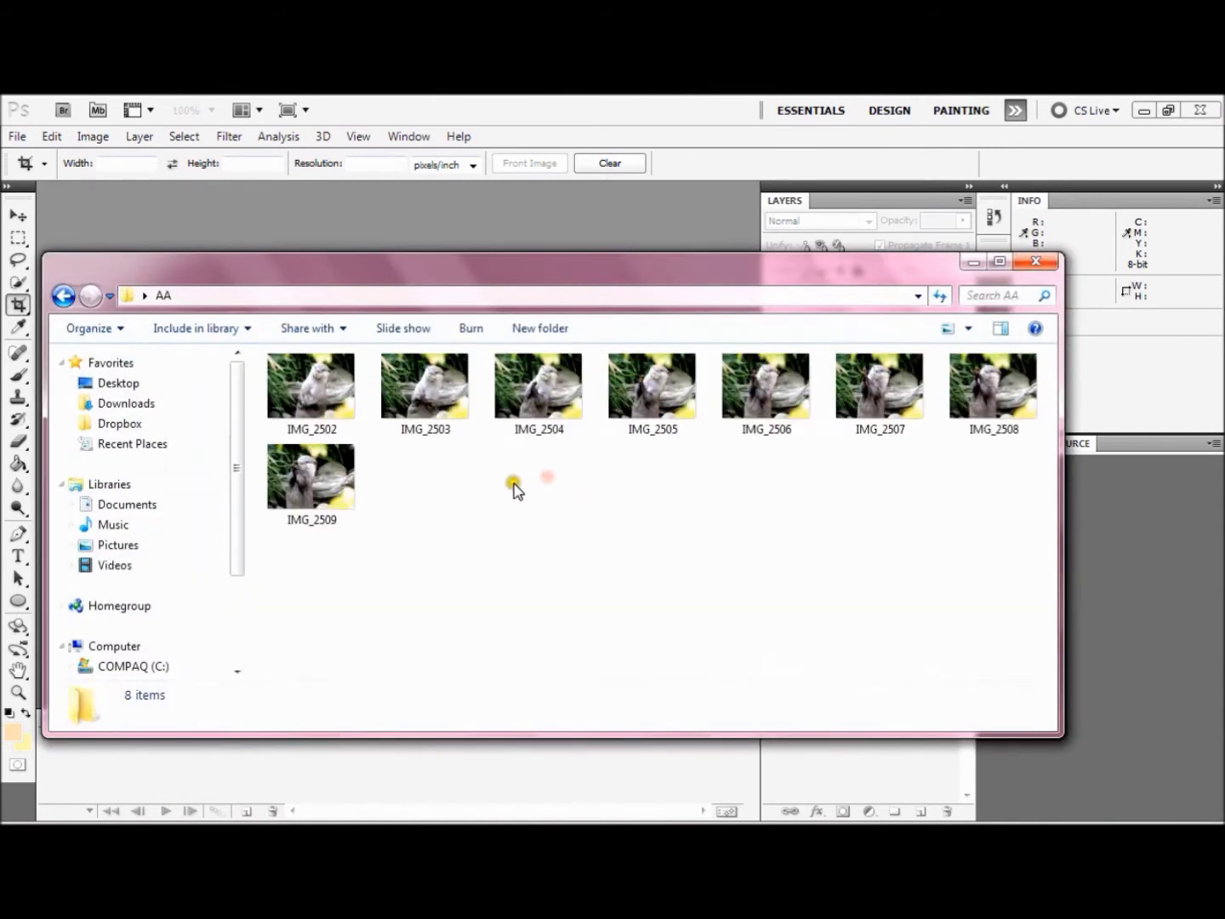
# - Open the AA photo folder and move its window down below the Photoshop canvas
pyautogui.moveTo(285, 589); pyautogui.dragTo(377, 467)
pyautogui.moveTo(292, 270); pyautogui.dragTo(286, 502)
pyautogui.moveTo(305, 621); pyautogui.dragTo(308, 627)
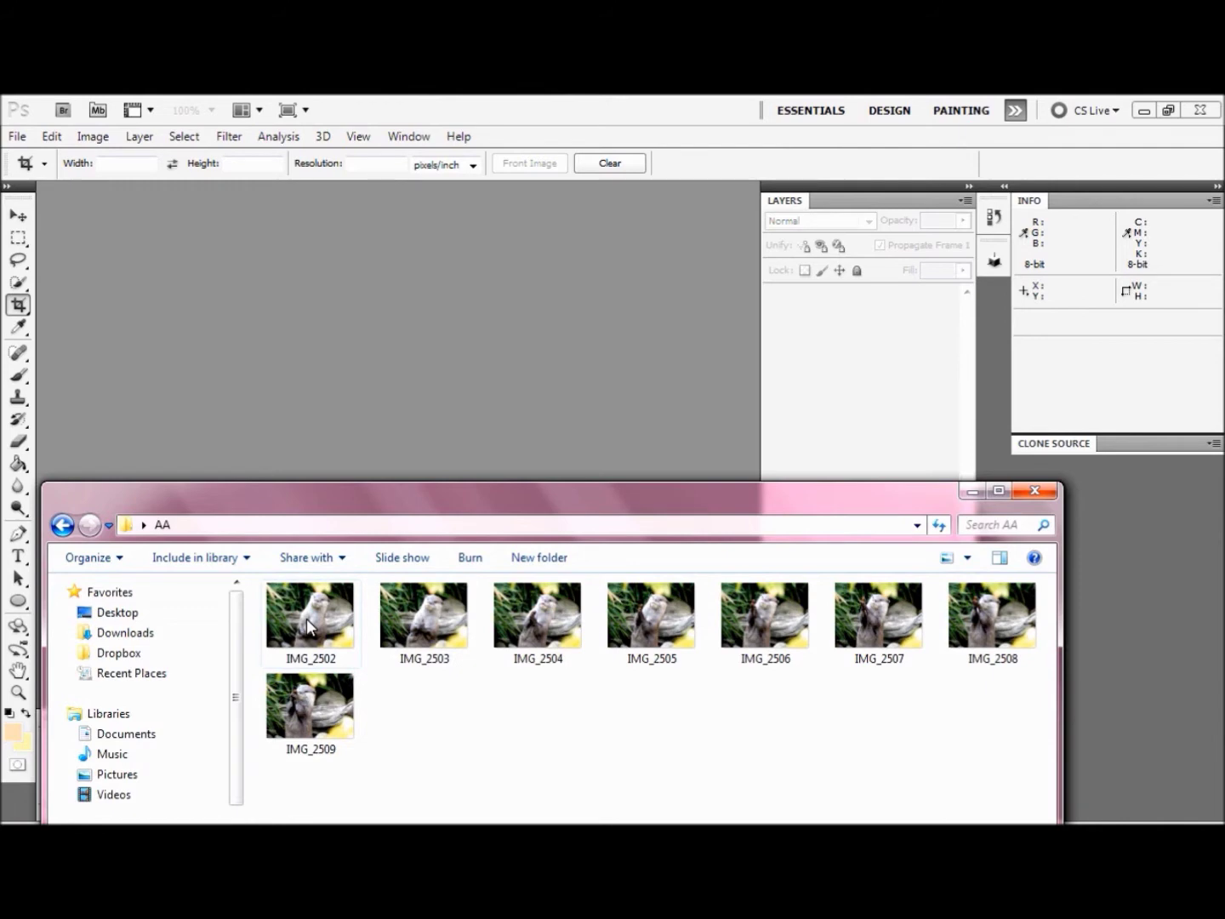
pyautogui.doubleClick(308, 626)
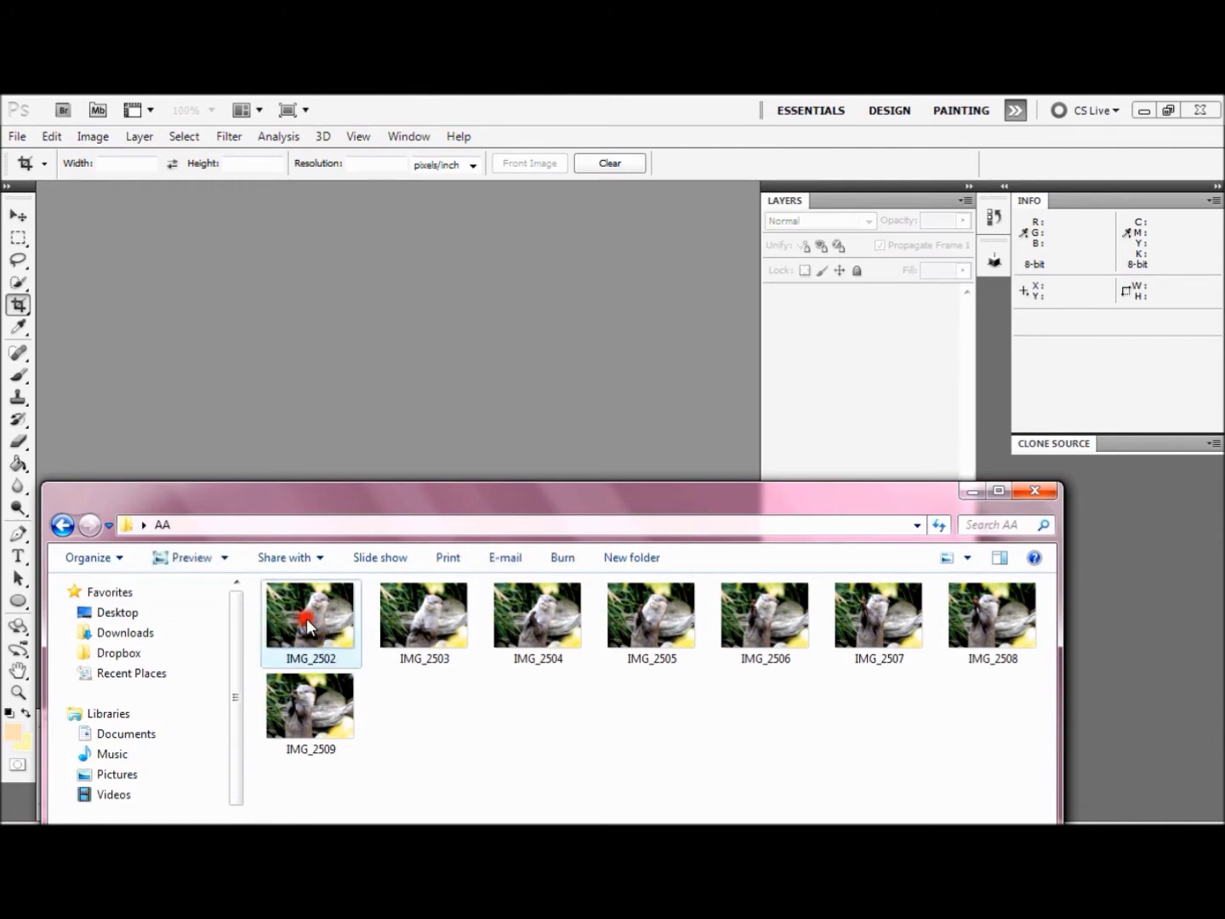
pyautogui.press('Right')
pyautogui.press('Right')
pyautogui.press('Right')
pyautogui.press('Right')
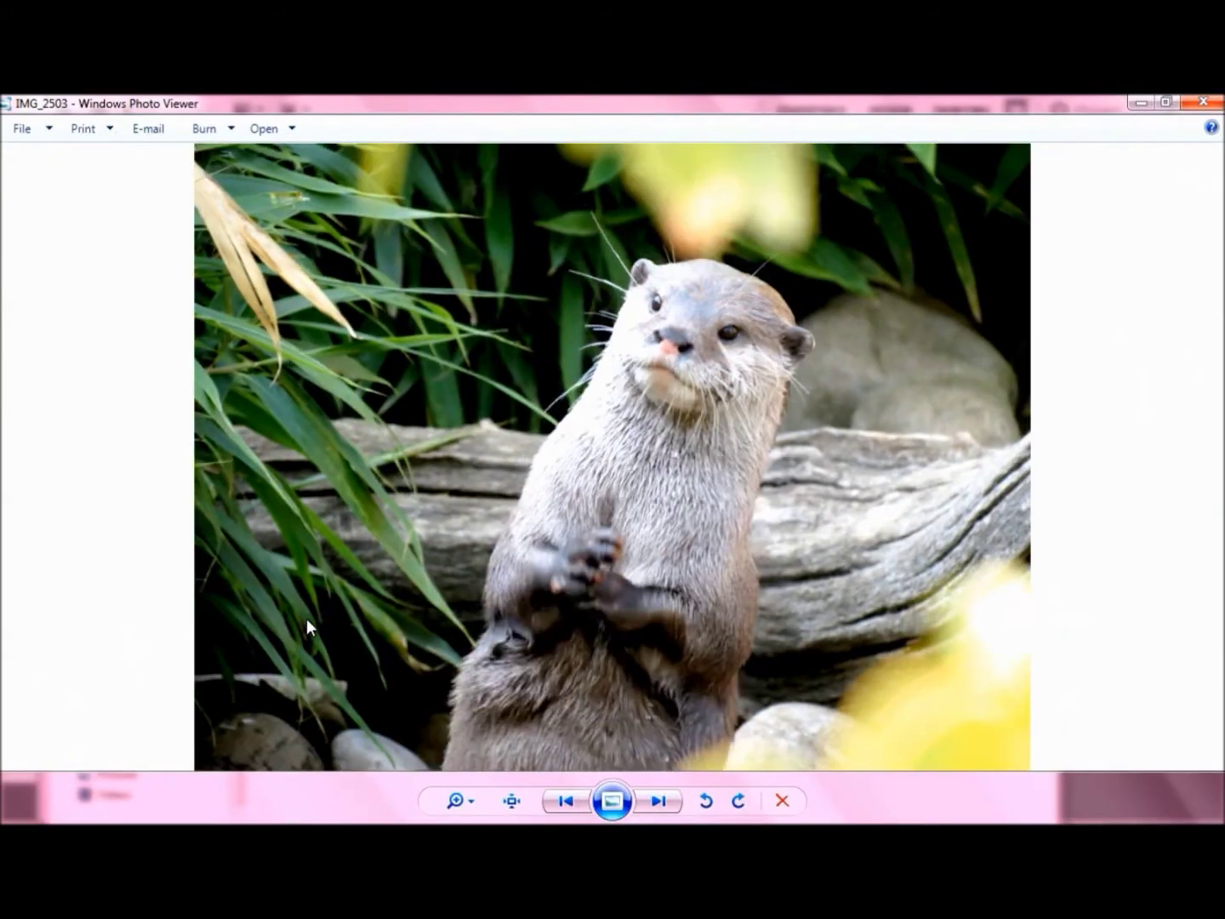
pyautogui.press('Right')
pyautogui.press('Right')
pyautogui.press('Right')
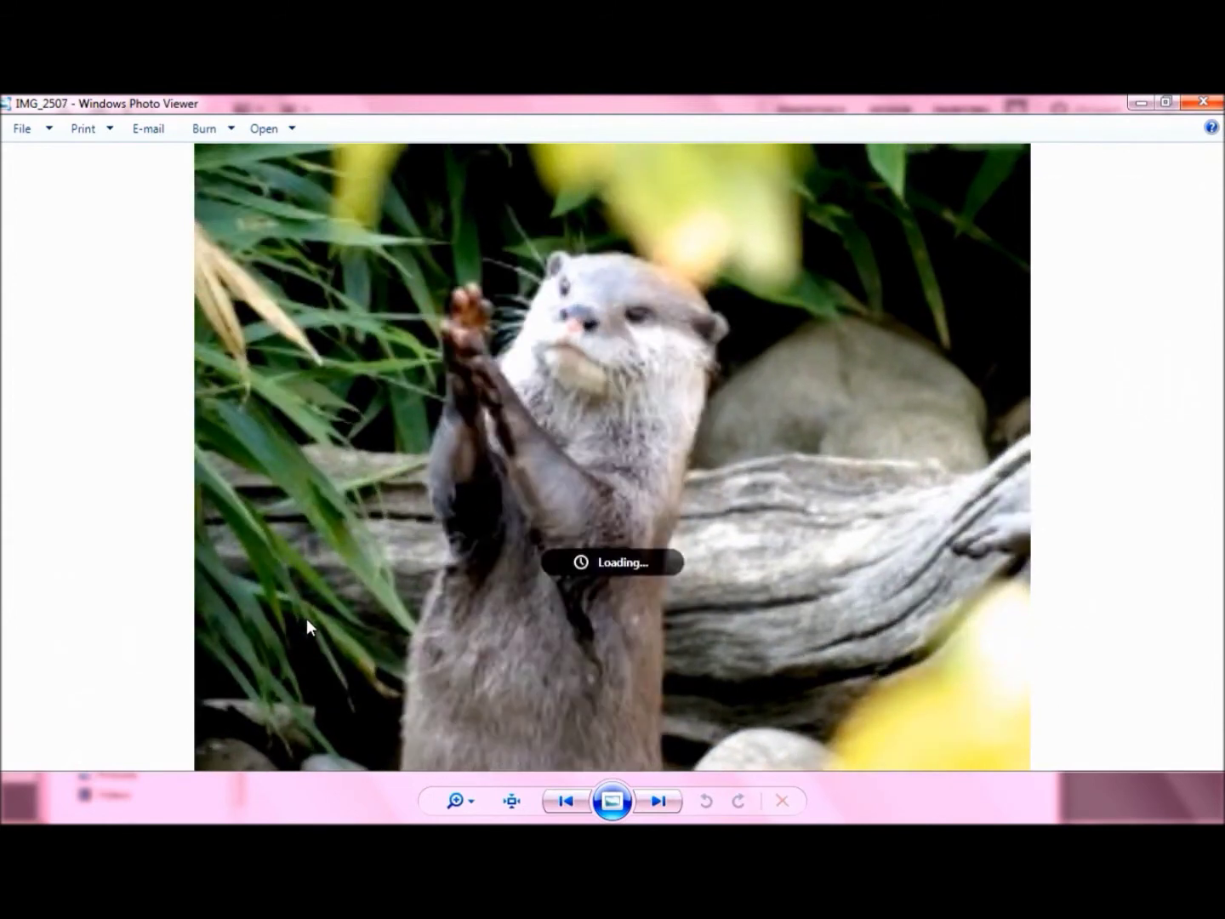
pyautogui.press('Right')
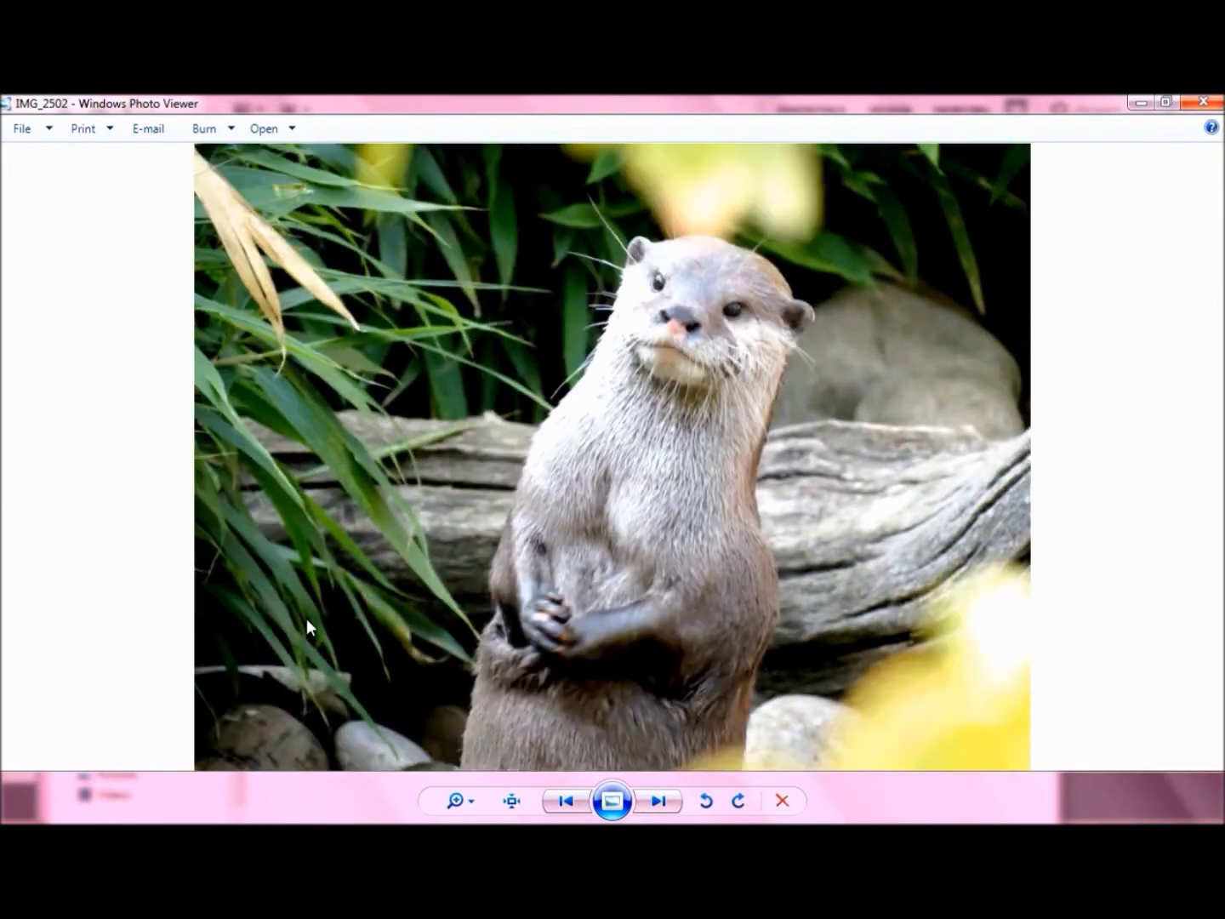
pyautogui.click(1203, 101)
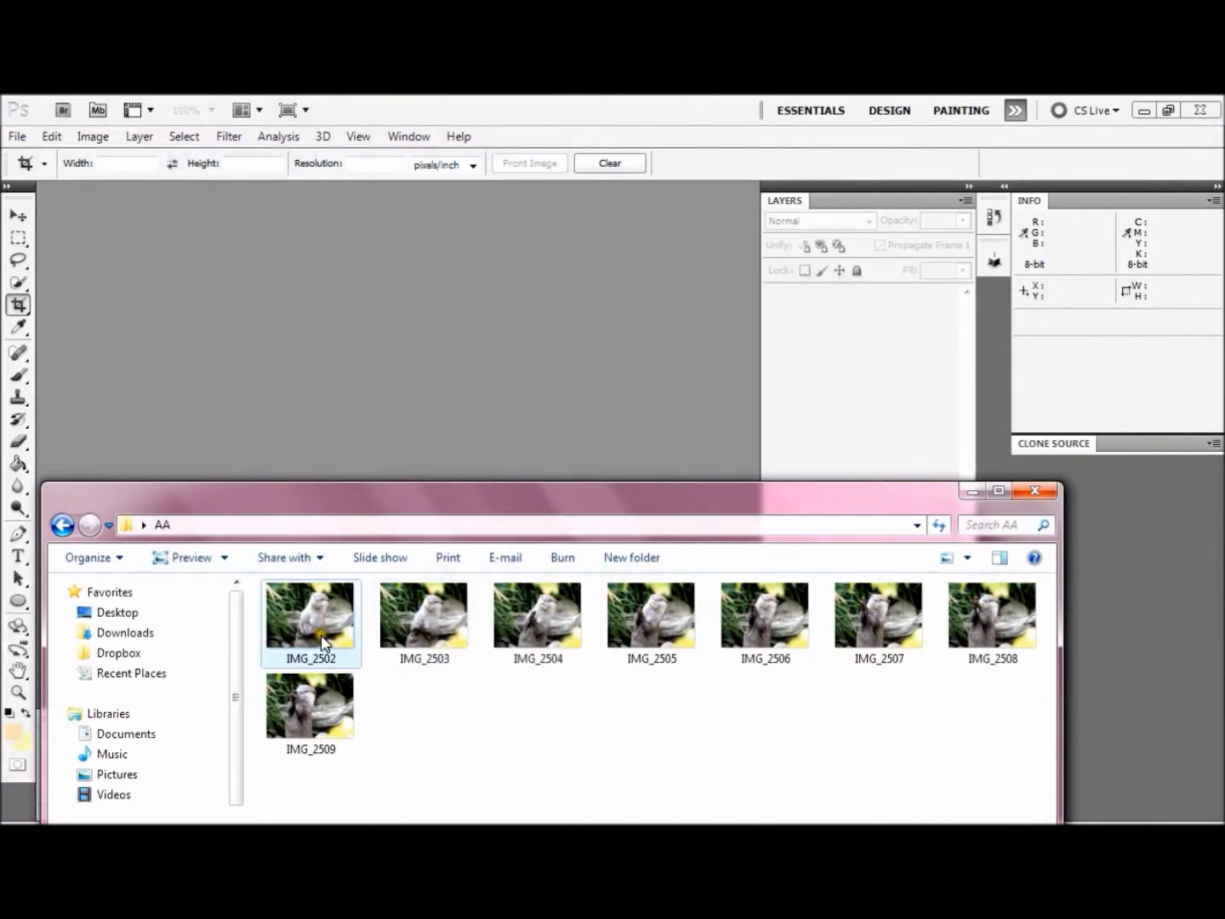
# - Open IMG_2502 as the base image and drop IMG_2503–IMG_2509 onto it
pyautogui.moveTo(292, 630); pyautogui.dragTo(374, 369)
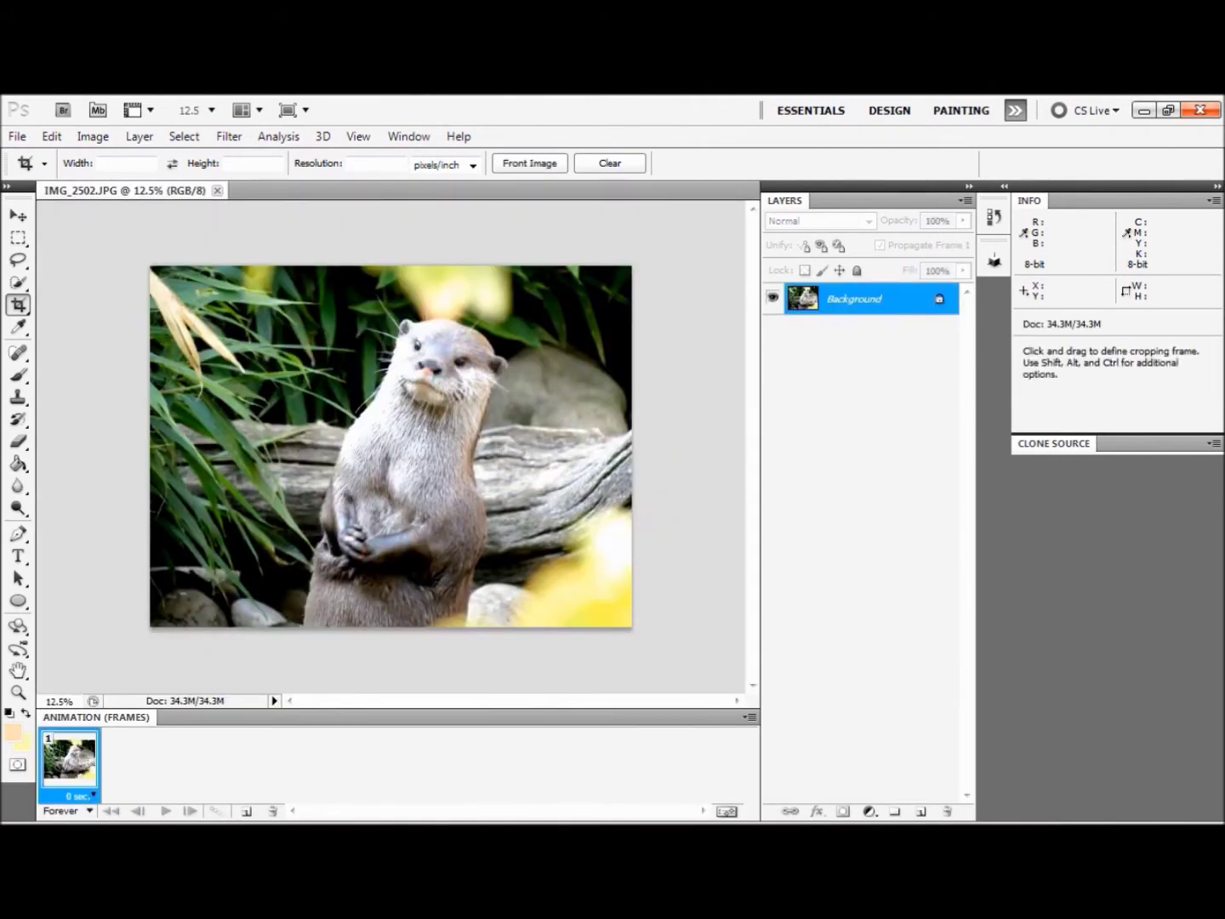
pyautogui.hotkey('alt', 'Tab')
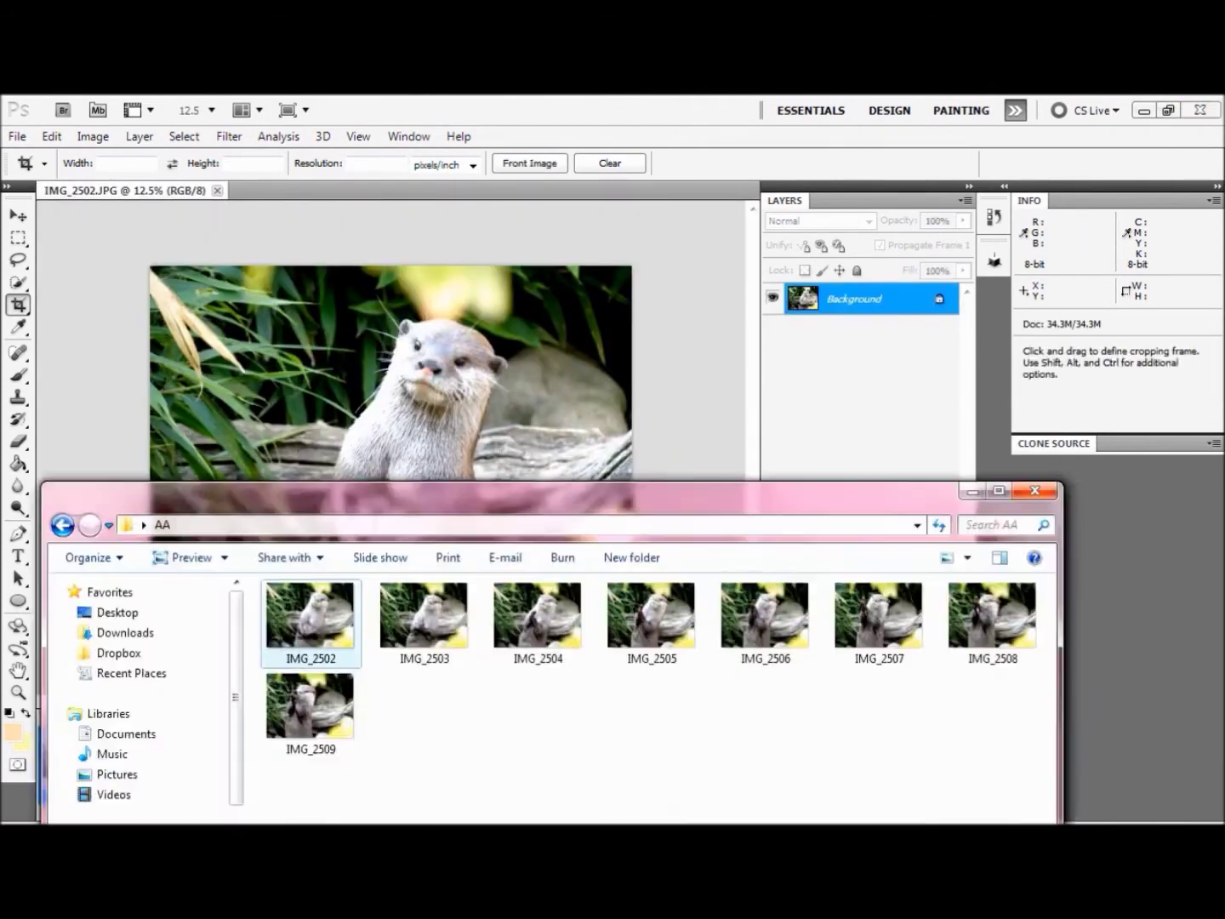
pyautogui.click(419, 624)
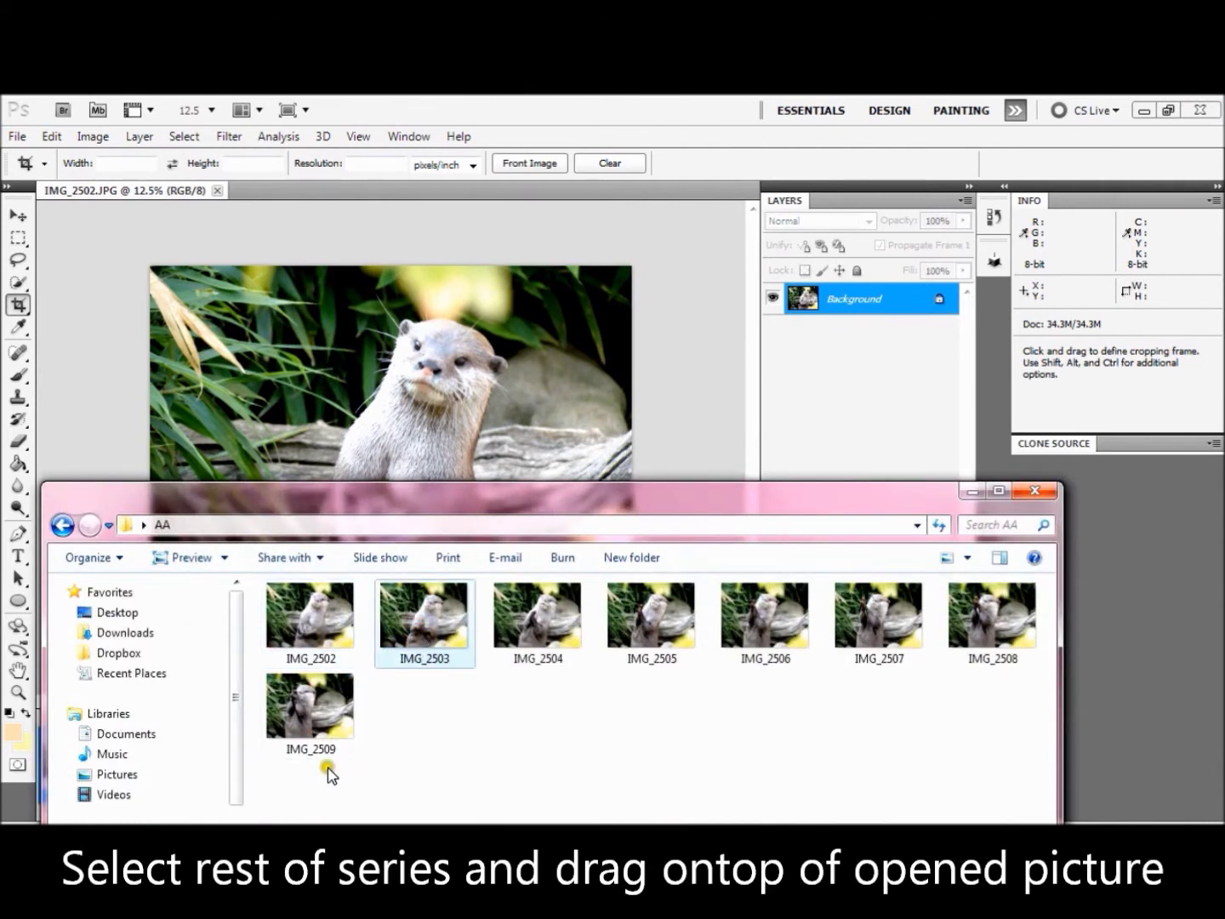
pyautogui.keyDown('shift'); pyautogui.click(319, 721); pyautogui.keyUp('shift')
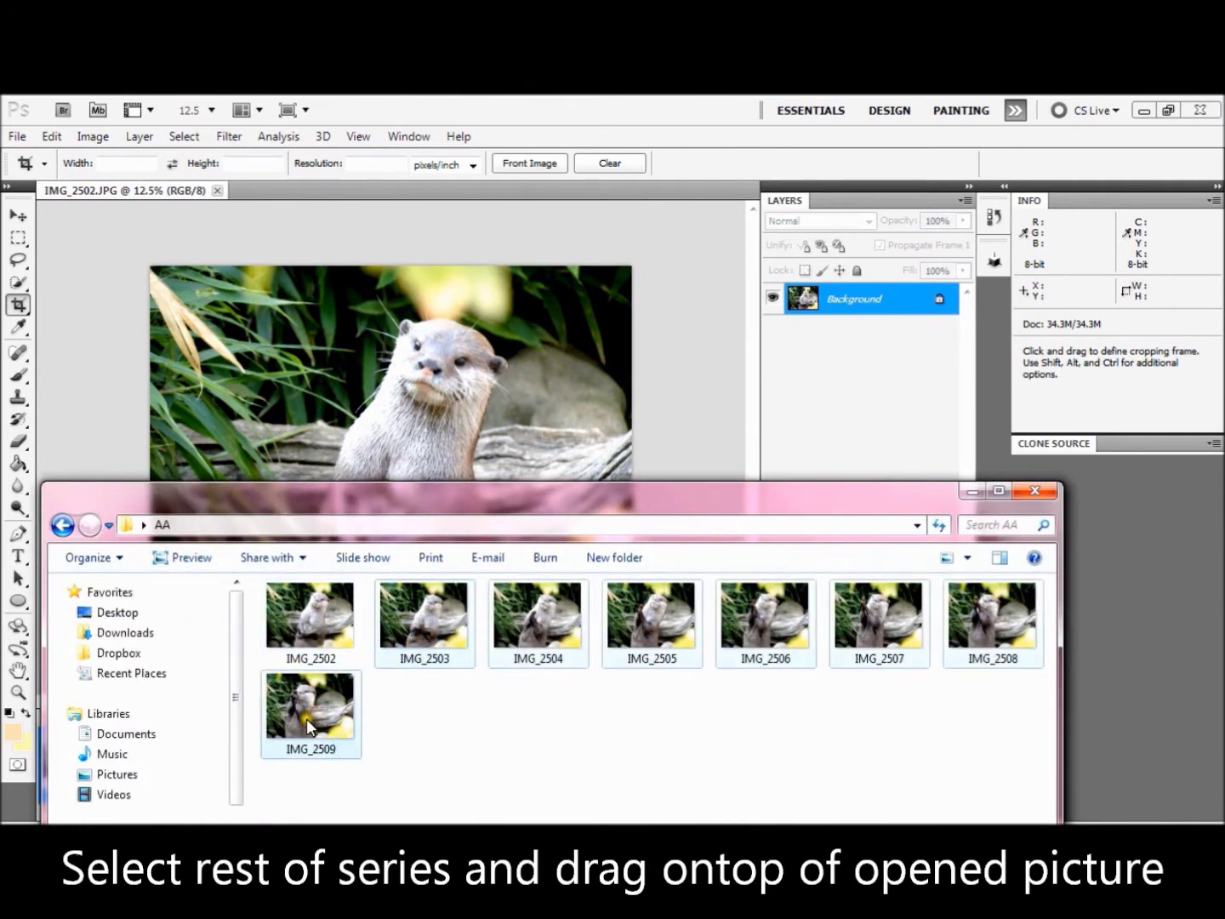
pyautogui.moveTo(405, 655); pyautogui.dragTo(404, 388)
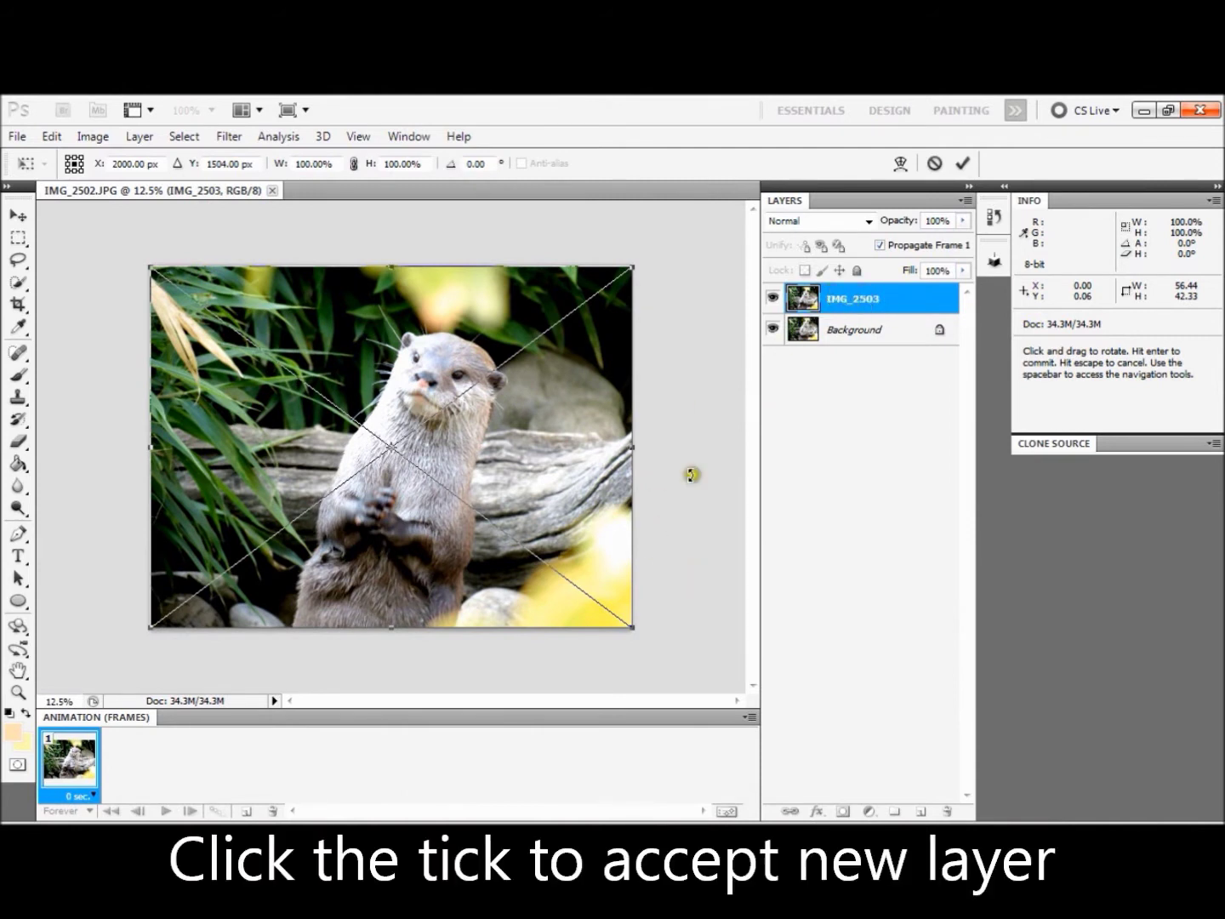
# - Commit each placed photo, IMG_2503 through IMG_2509, as its own layer
pyautogui.click(962, 164)
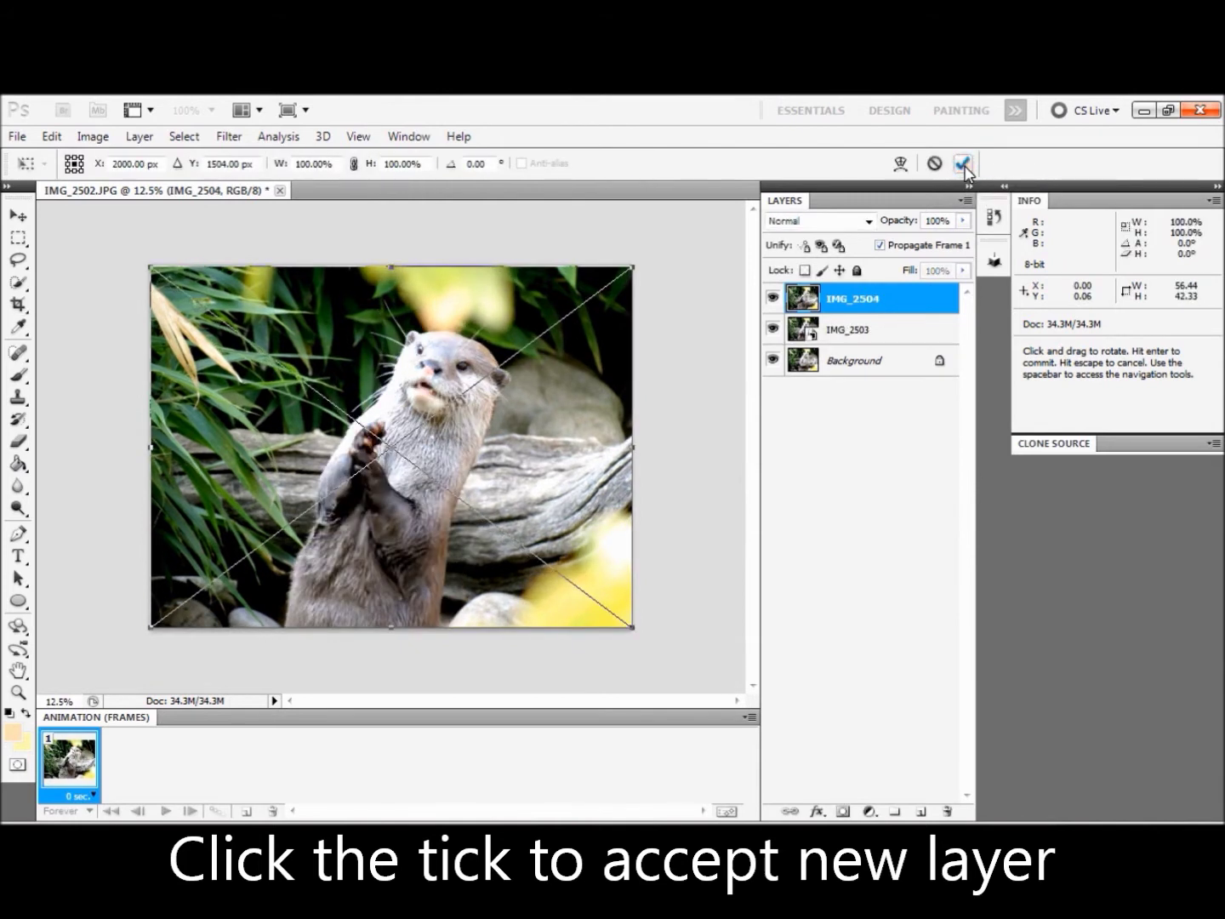
pyautogui.click(963, 164)
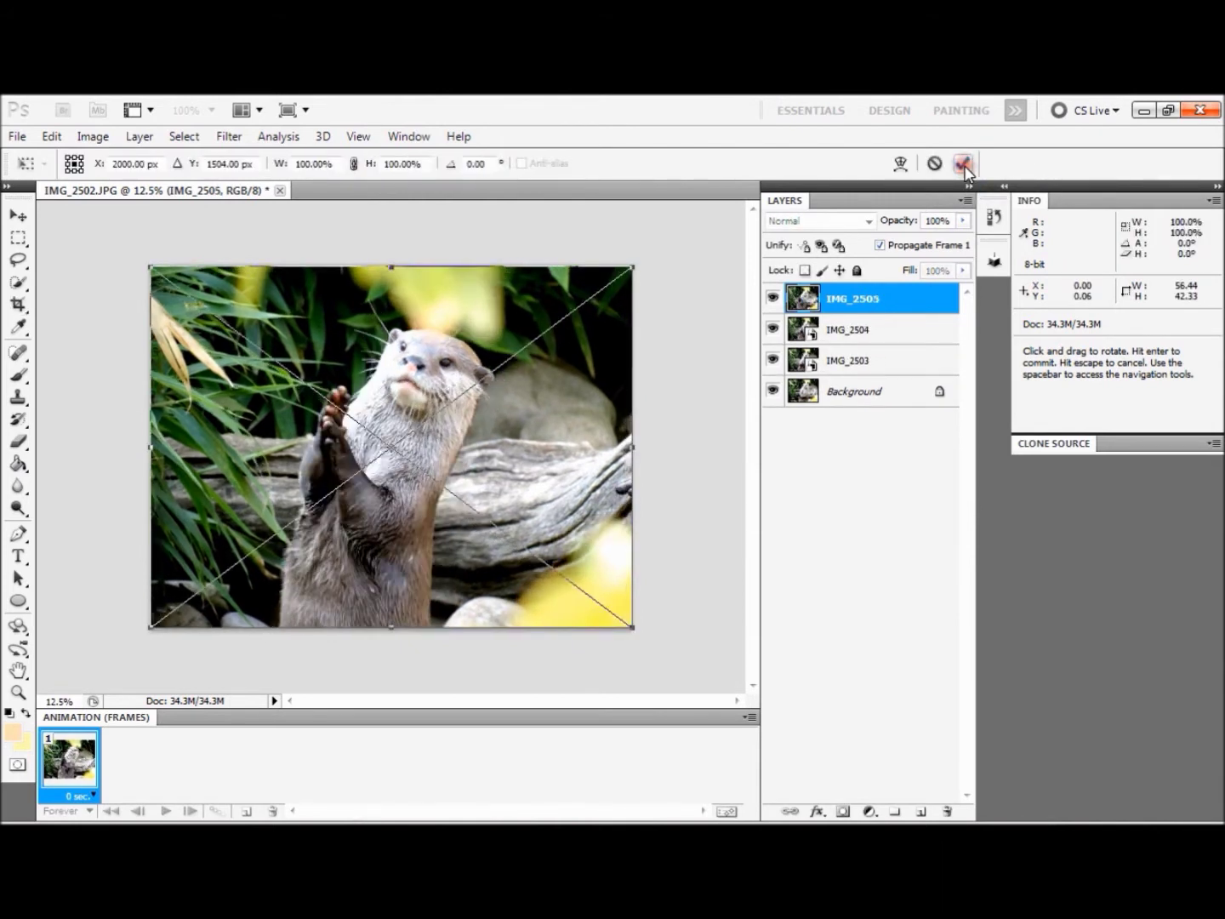
pyautogui.click(963, 164)
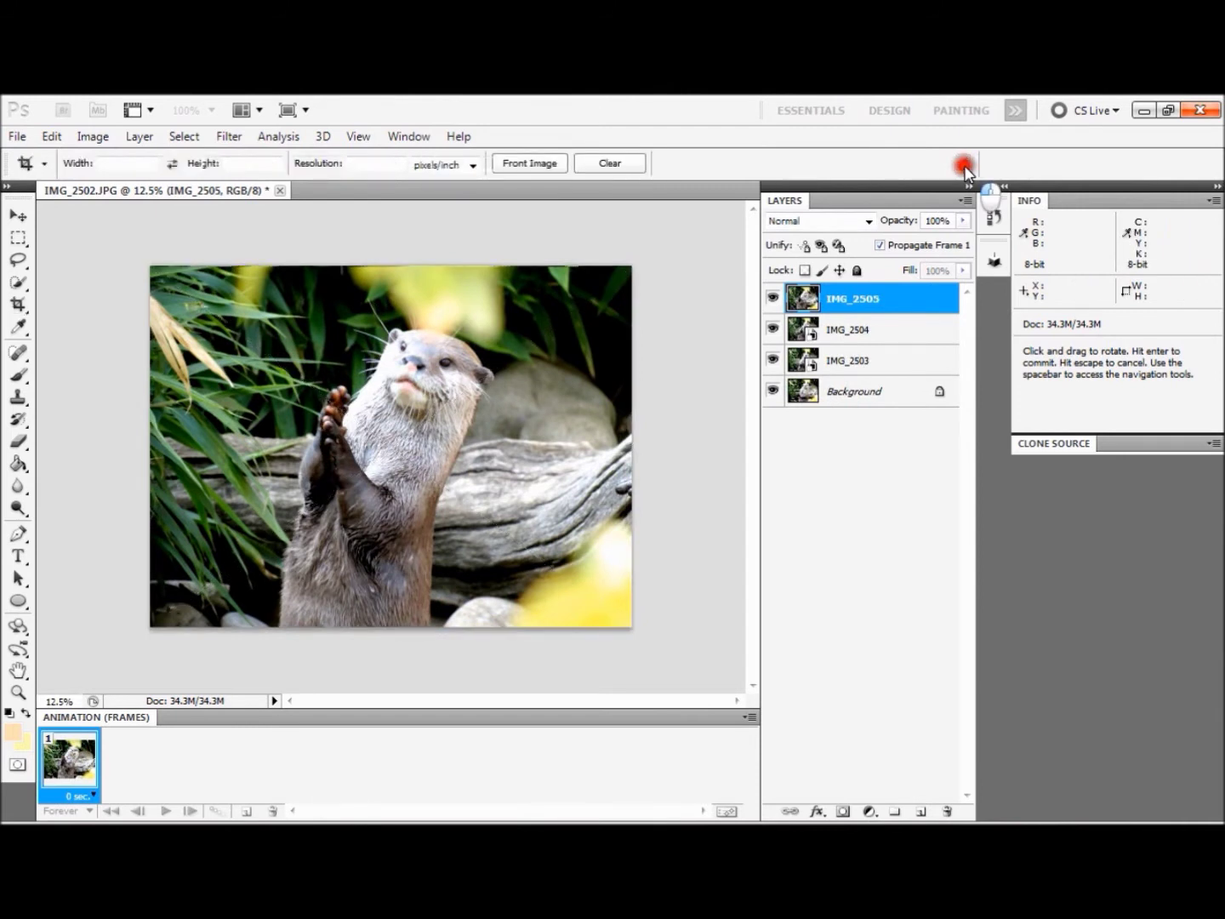
pyautogui.click(962, 164)
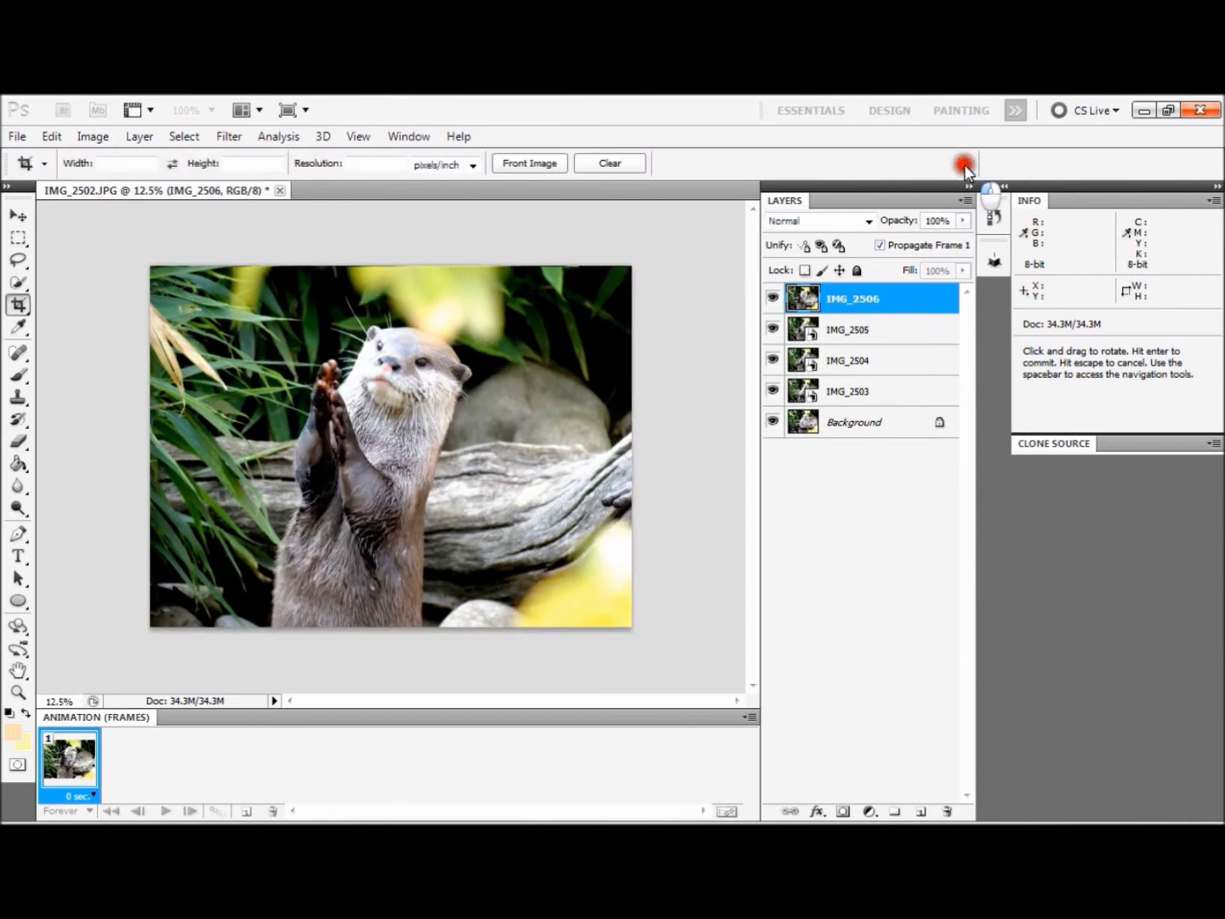
pyautogui.click(962, 164)
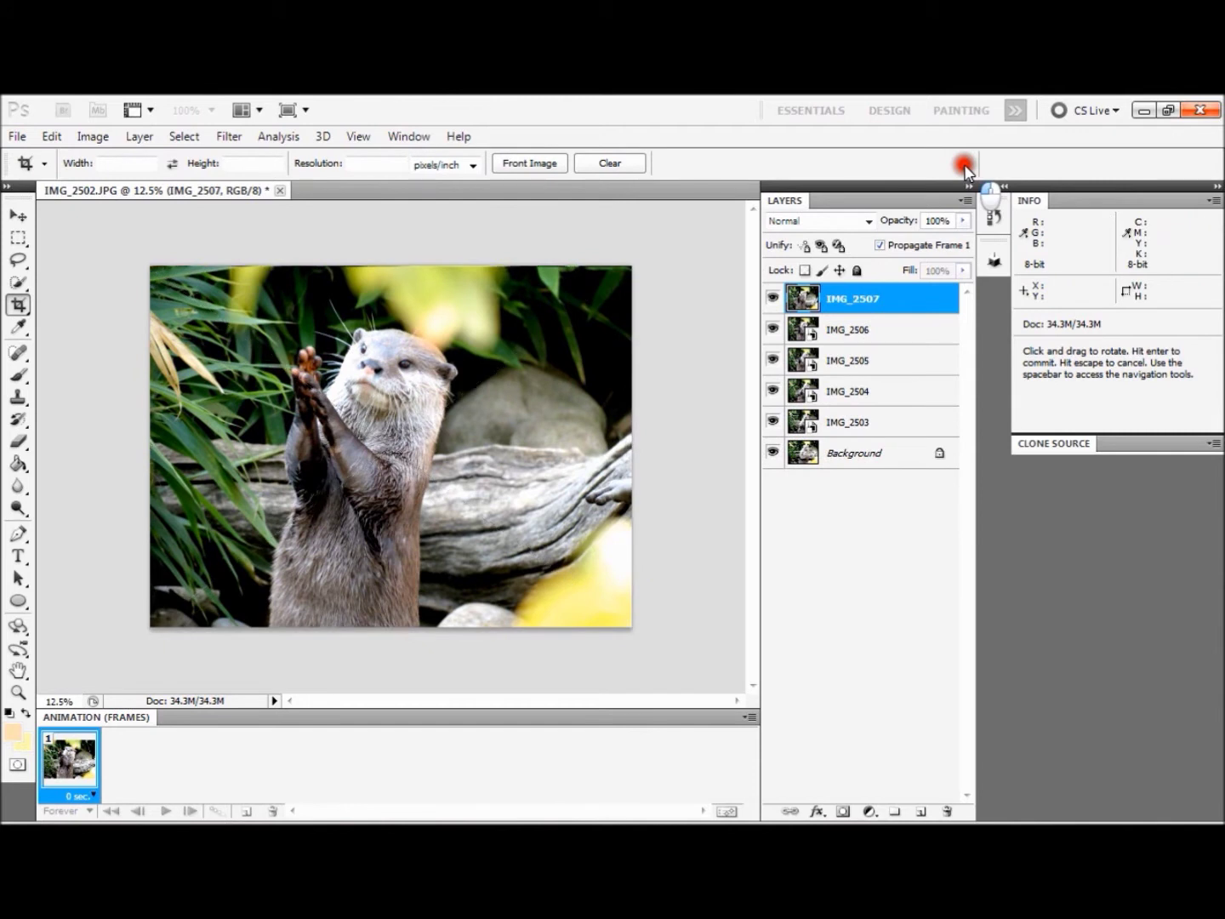
pyautogui.click(963, 165)
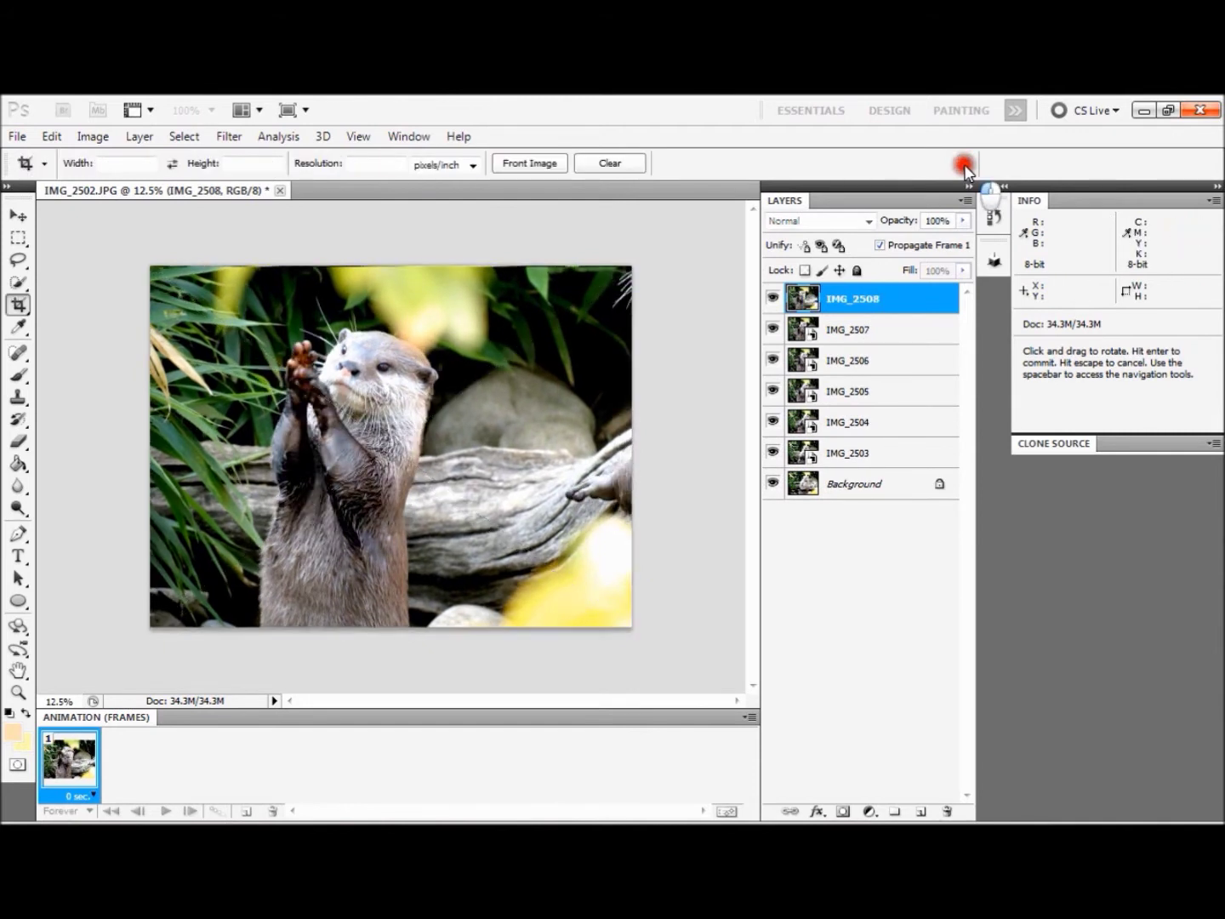
pyautogui.click(964, 165)
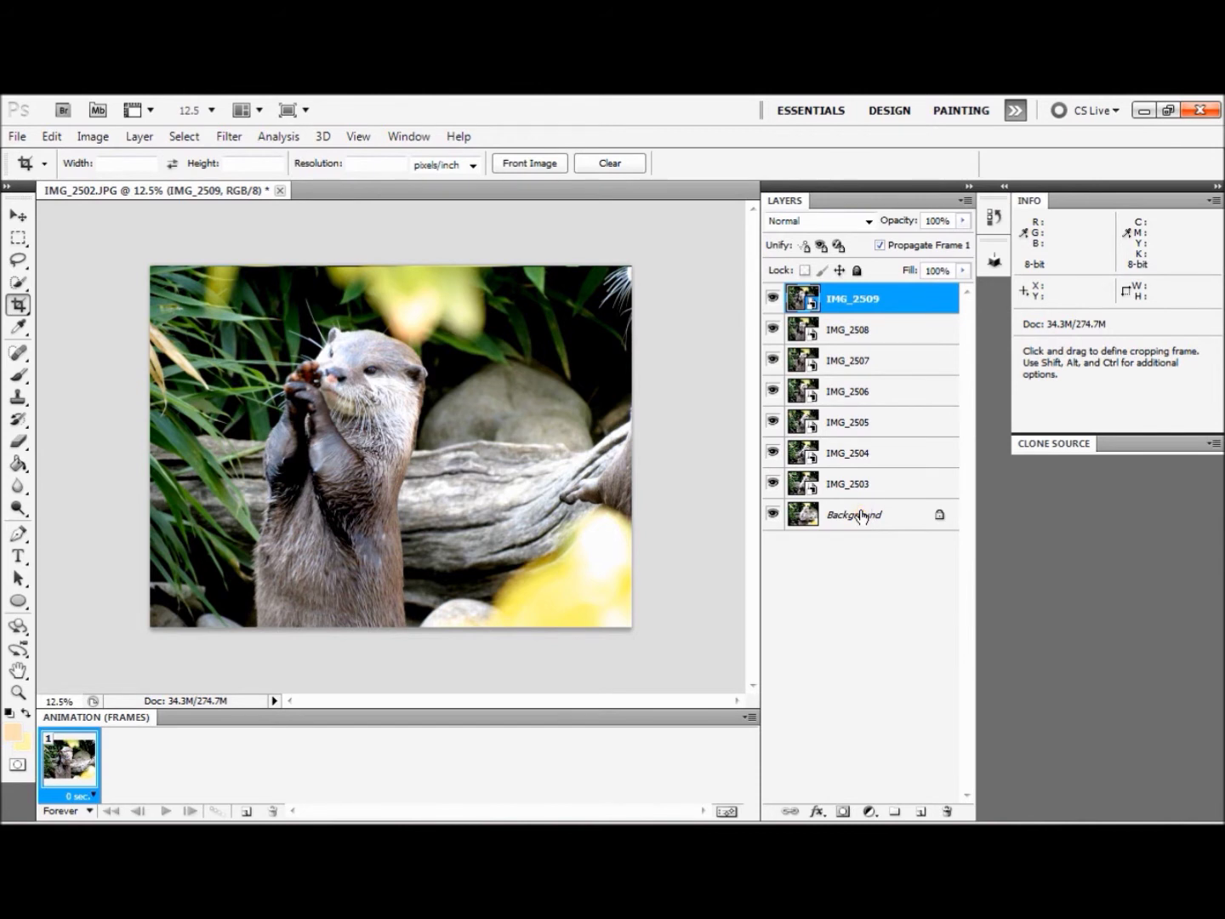
# - Select all eight layers, set the image size to 500 × 375 pixels, and view at 100%
pyautogui.keyDown('shift'); pyautogui.click(846, 521); pyautogui.keyUp('shift')
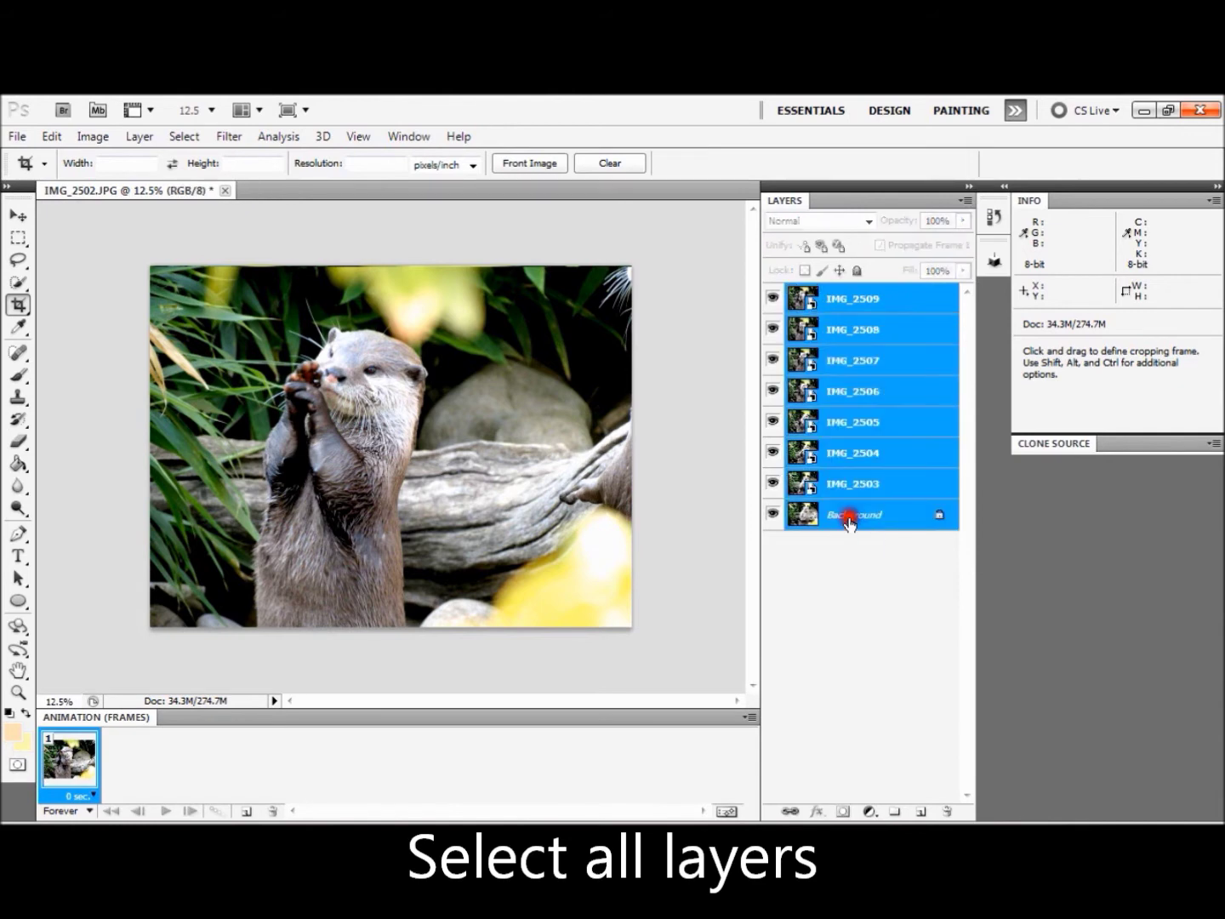
pyautogui.click(92, 137)
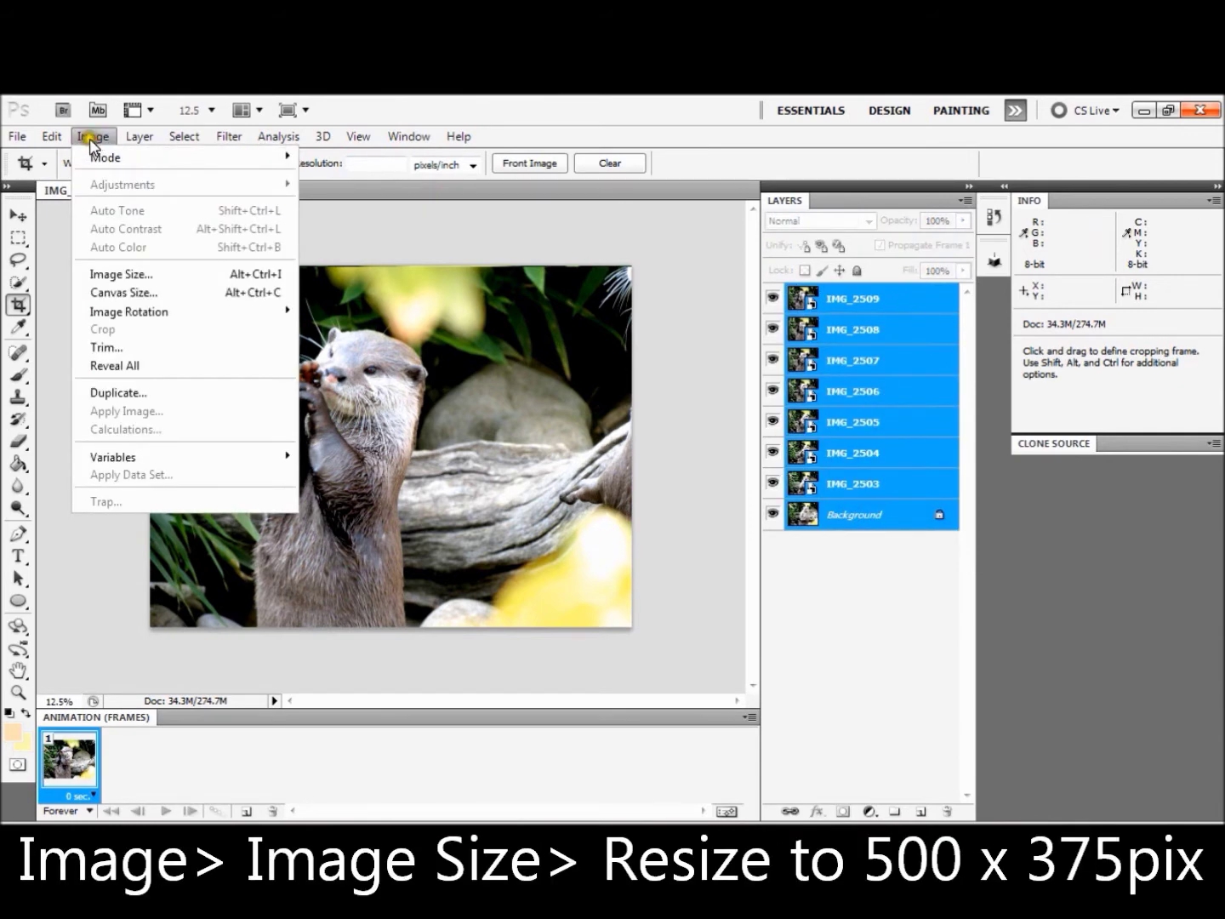
pyautogui.click(99, 275)
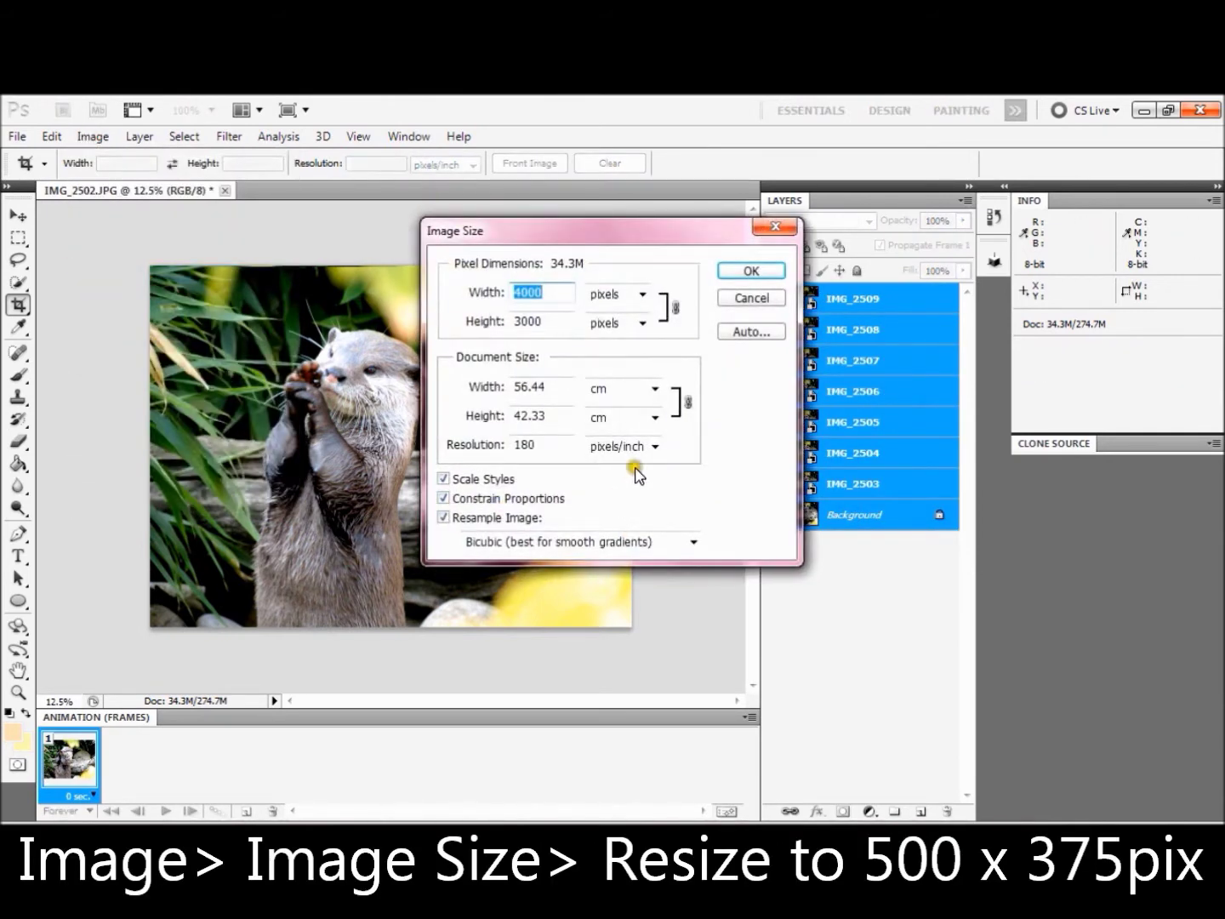
pyautogui.click(520, 294)
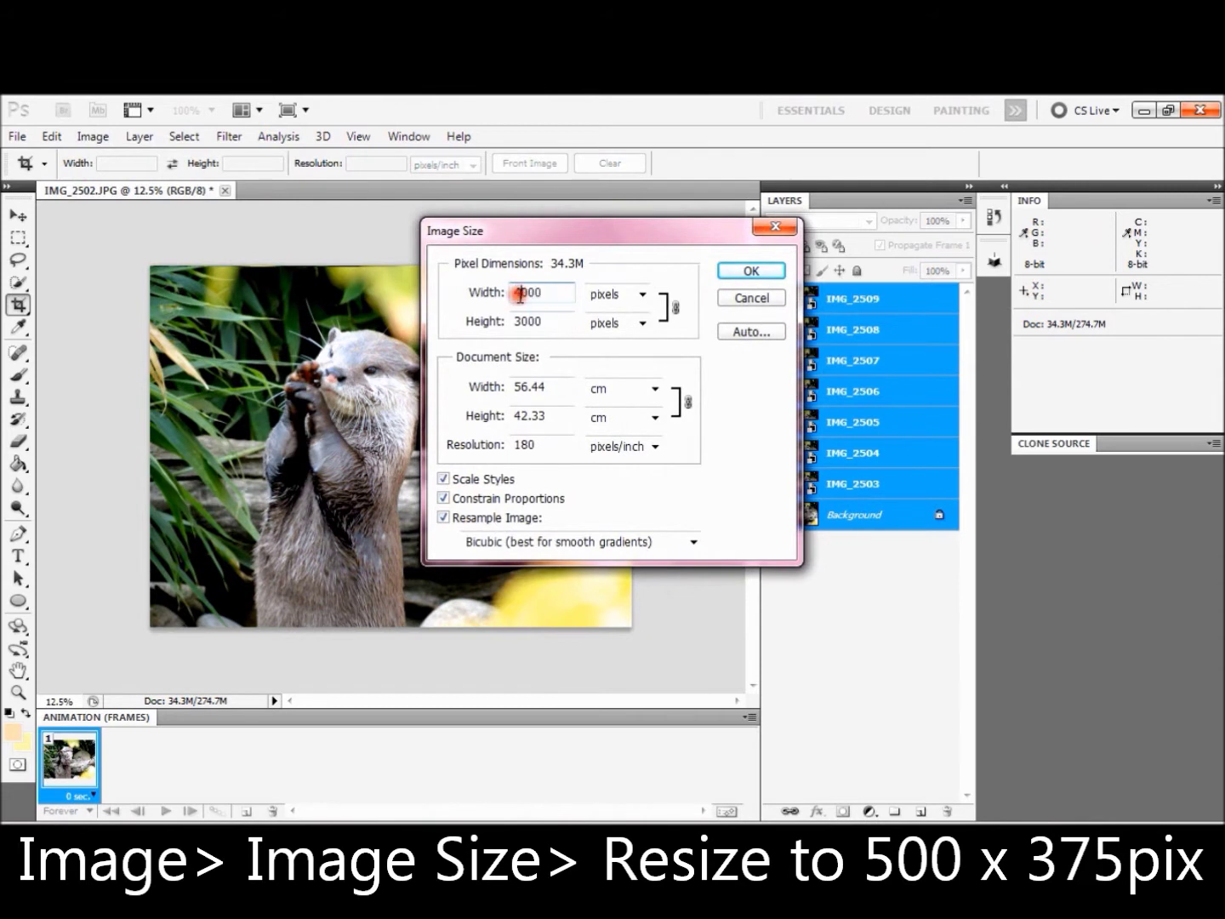
pyautogui.moveTo(528, 291); pyautogui.dragTo(489, 292)
pyautogui.write('5')
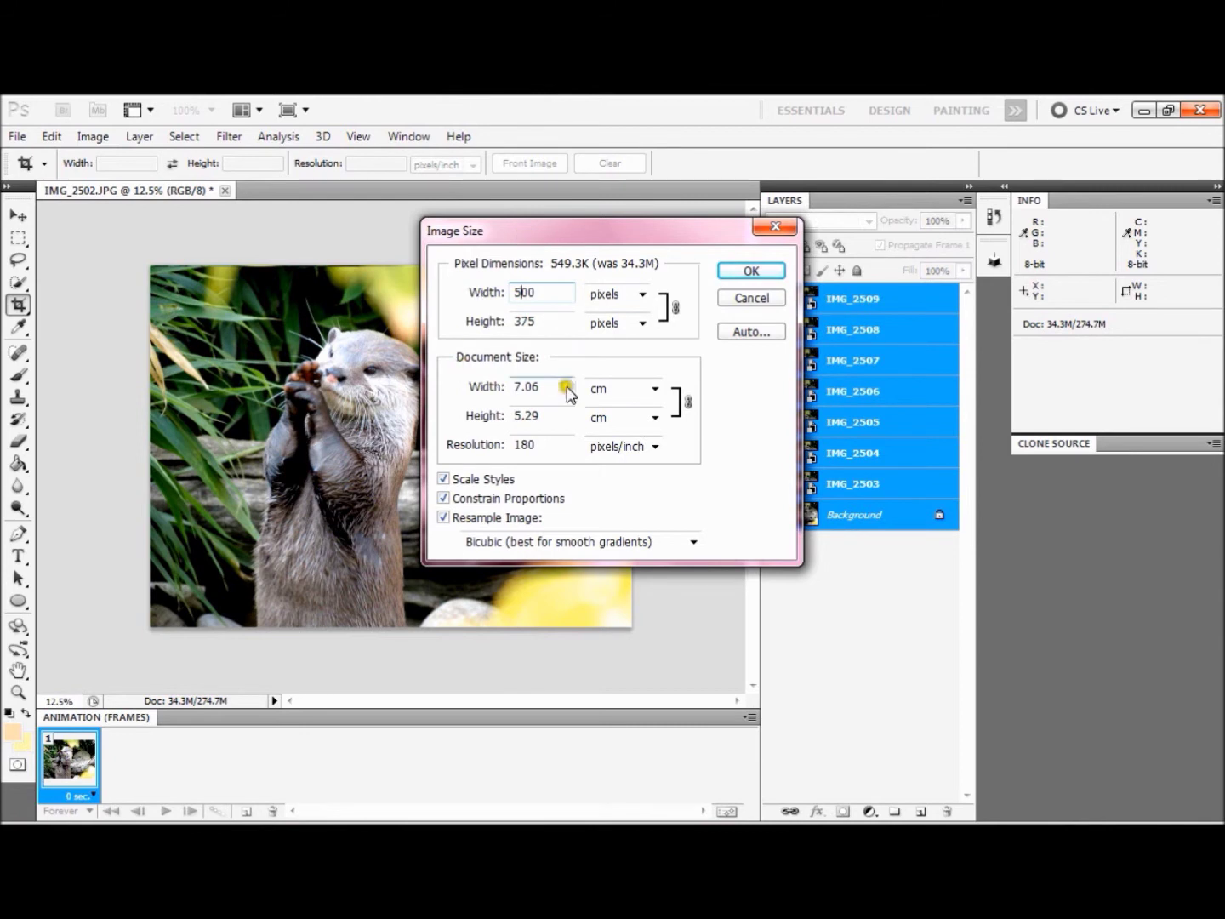
pyautogui.click(746, 272)
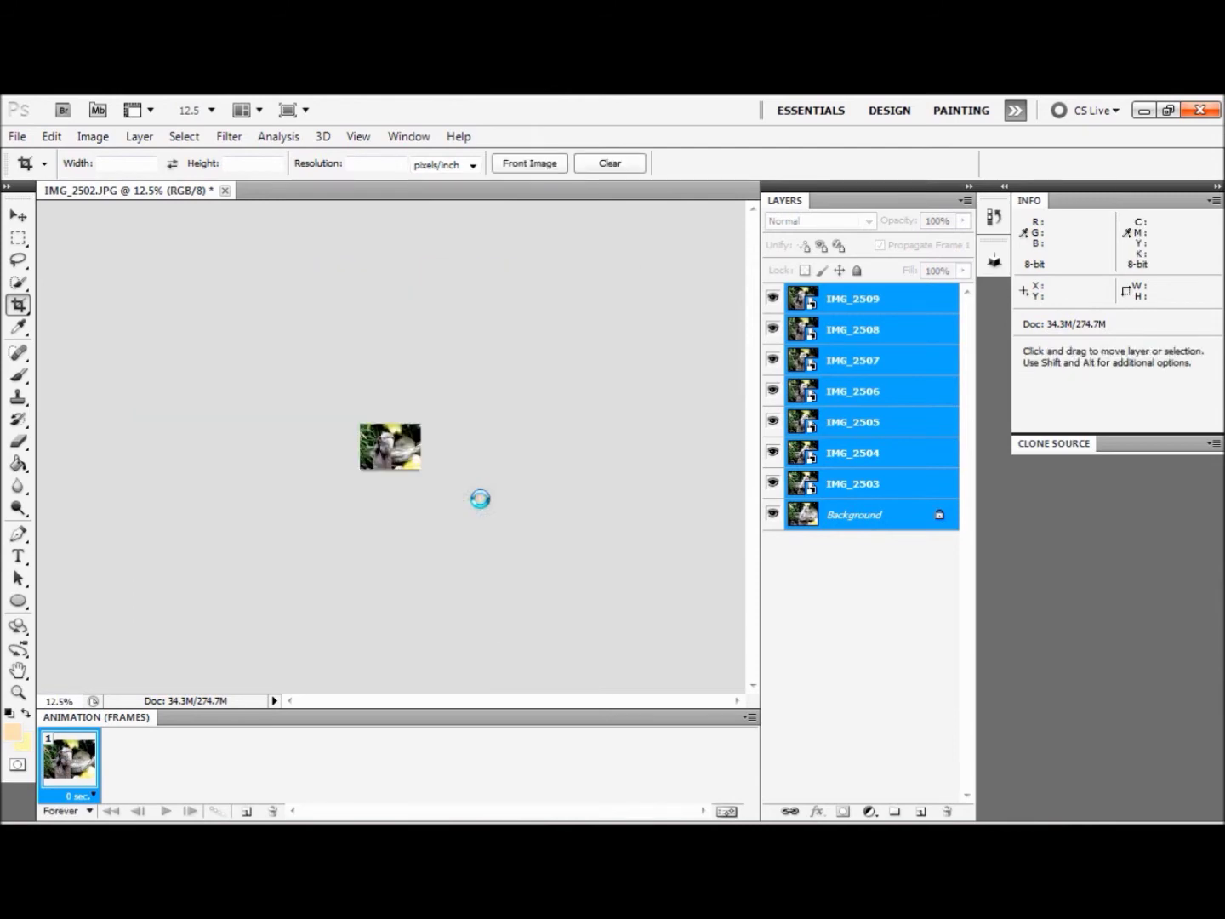
pyautogui.hotkey('ctrl', '+')
pyautogui.hotkey('ctrl', '+')
pyautogui.hotkey('ctrl', '+')
pyautogui.hotkey('ctrl', '+')
pyautogui.hotkey('ctrl', '+')
pyautogui.hotkey('ctrl', '+')
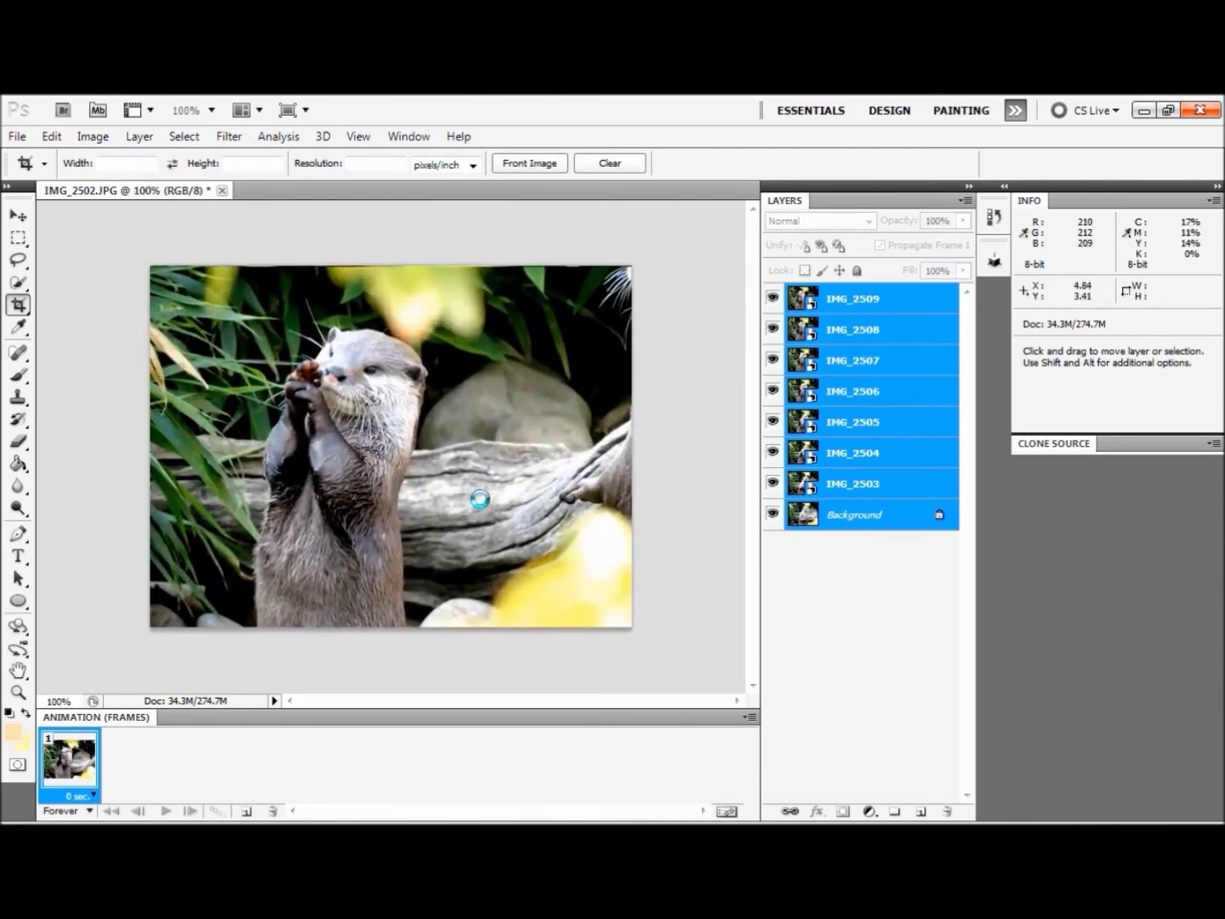
pyautogui.hotkey('ctrl', '-')
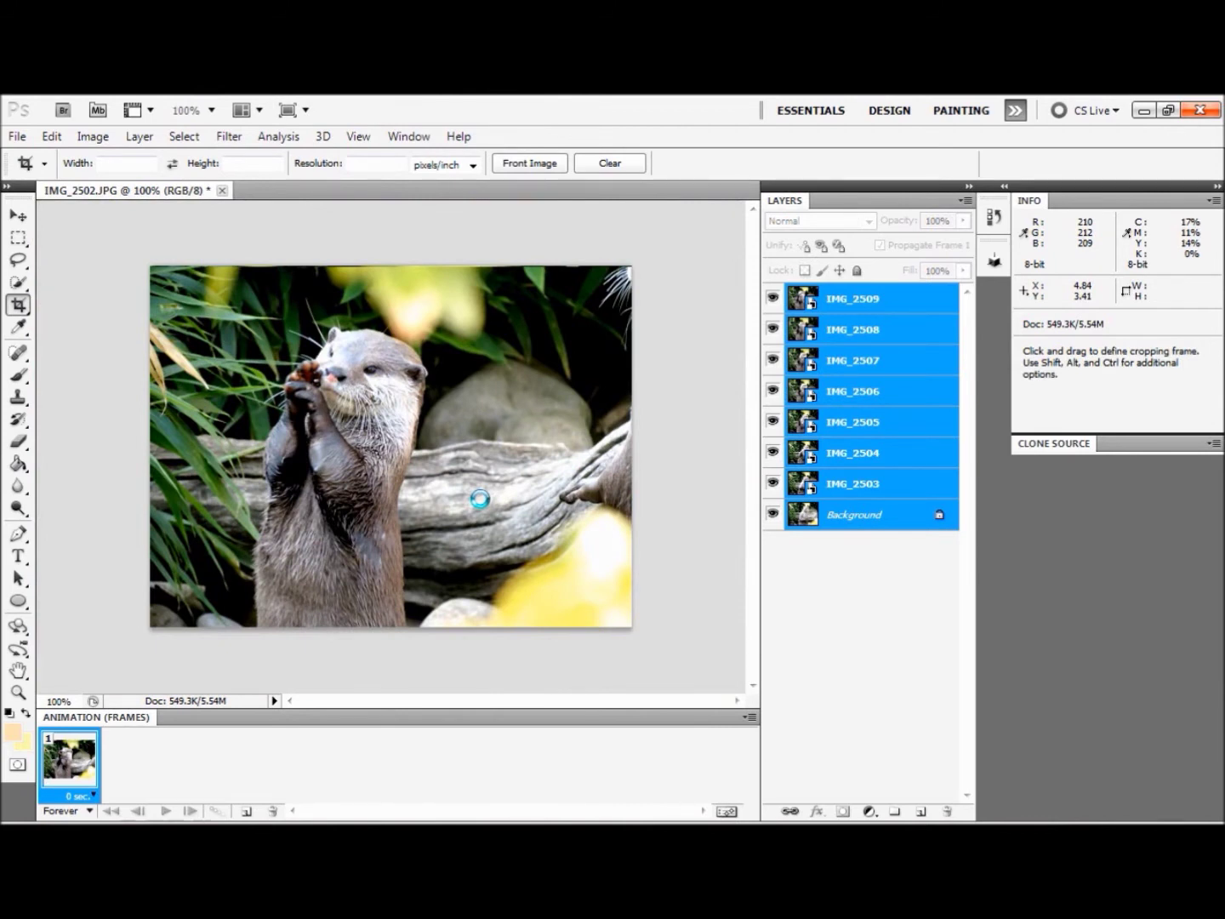
# - Hide layers IMG_2509 through IMG_2503 and select the Background layer for frame 1
pyautogui.click(153, 763)
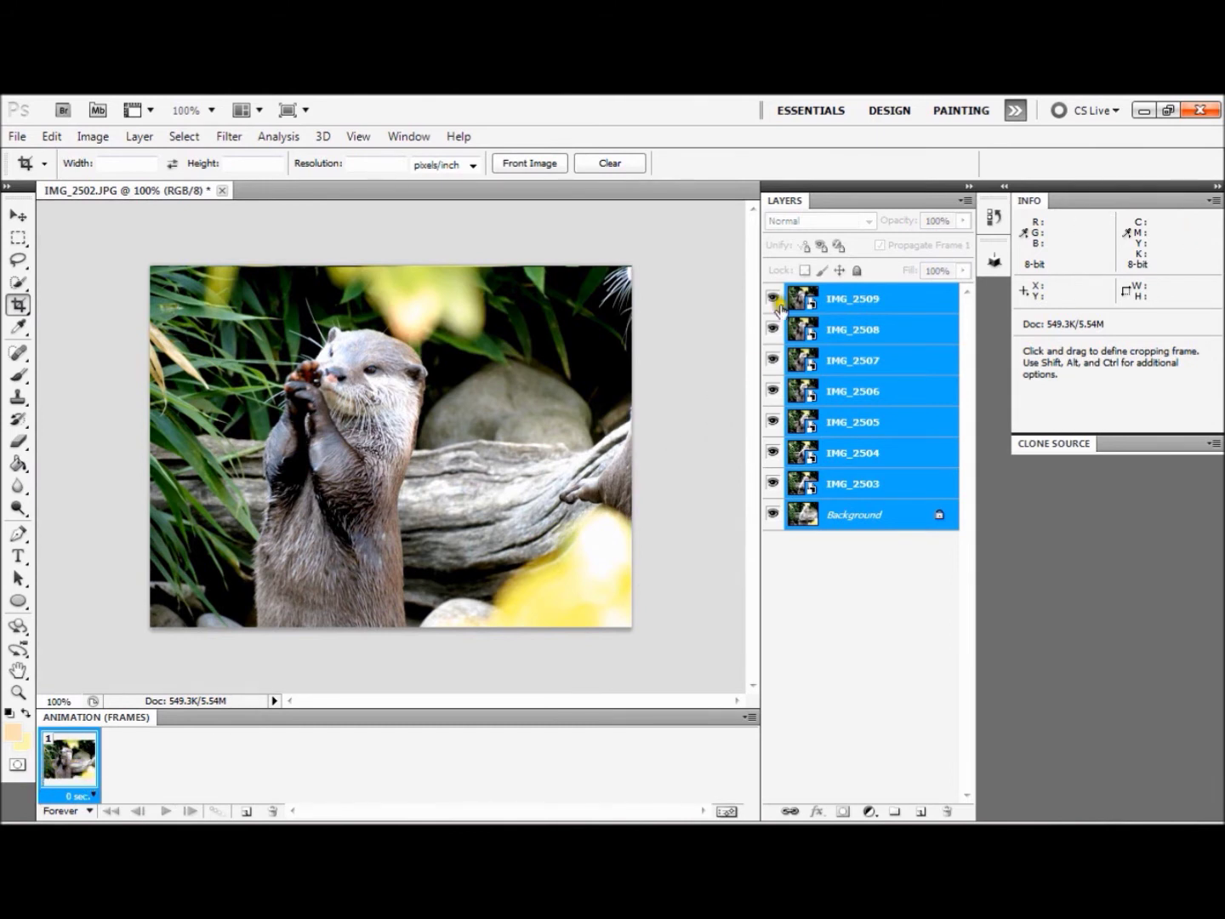
pyautogui.click(854, 516)
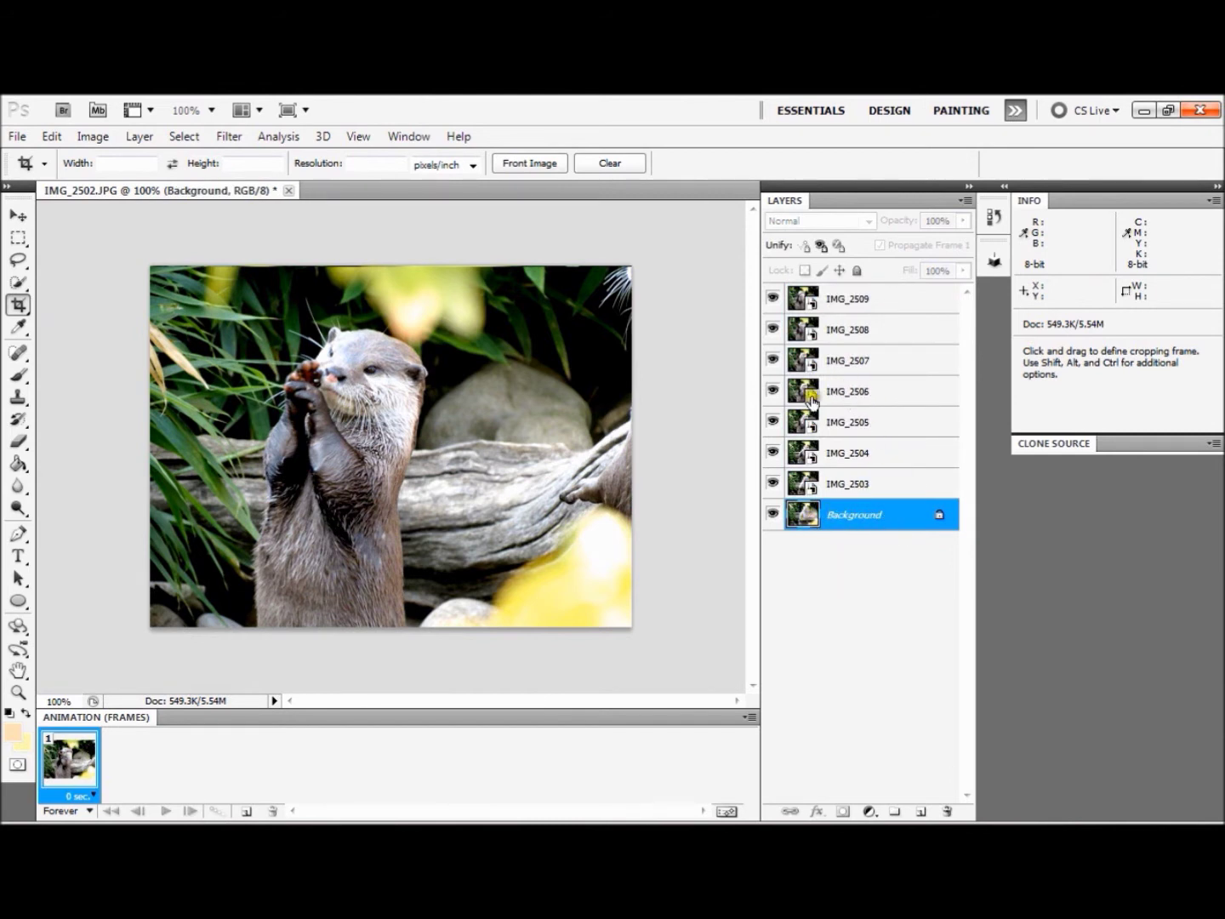
pyautogui.click(772, 299)
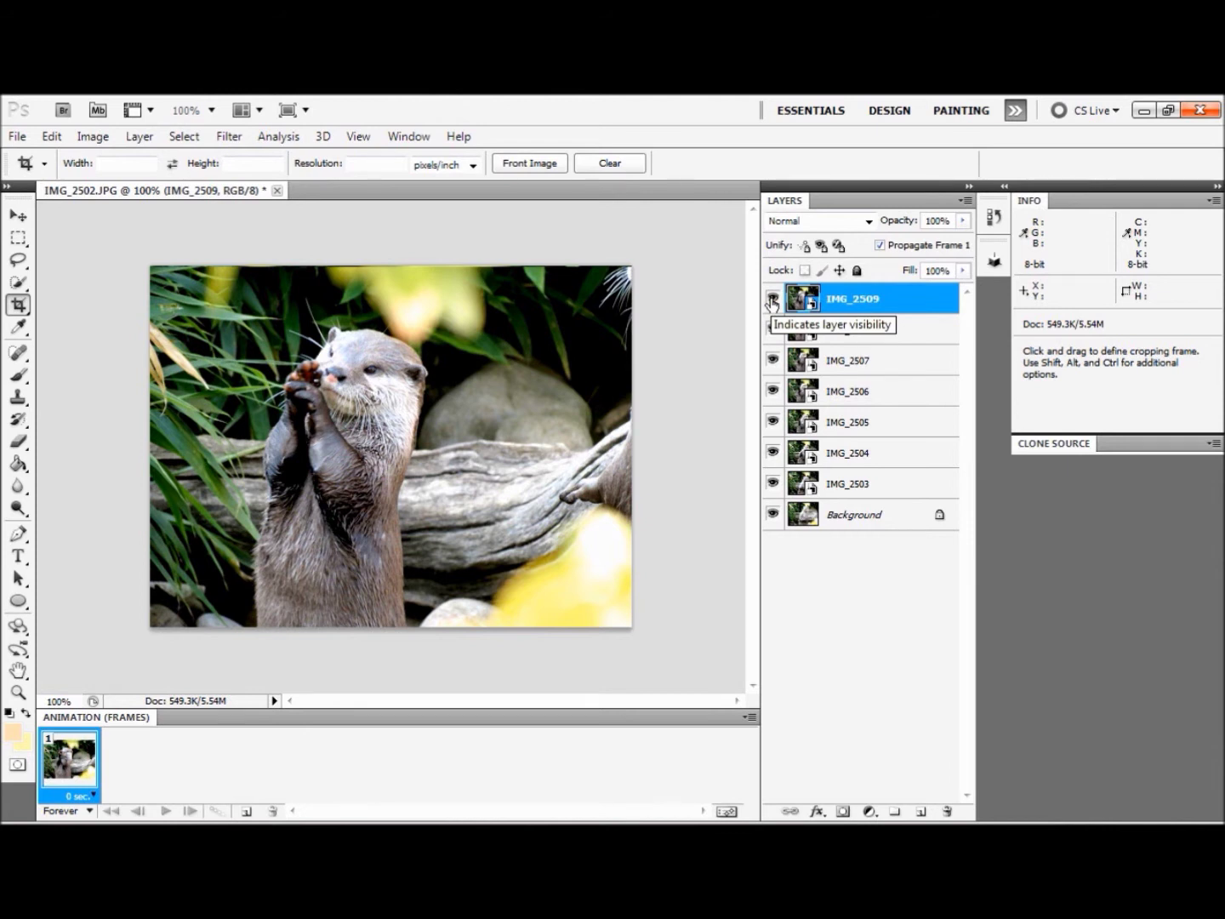
pyautogui.click(772, 299)
pyautogui.click(771, 331)
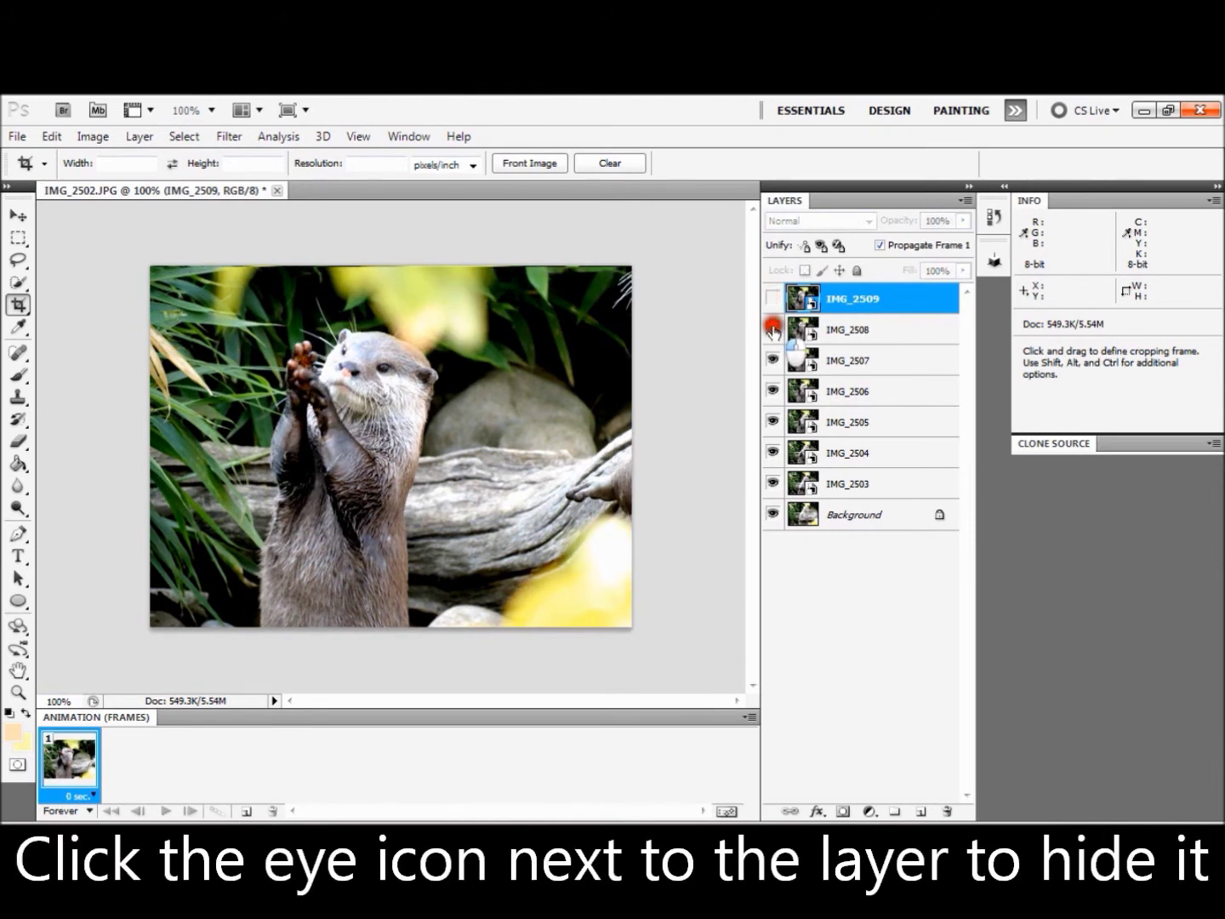
pyautogui.click(772, 361)
pyautogui.click(772, 392)
pyautogui.click(772, 422)
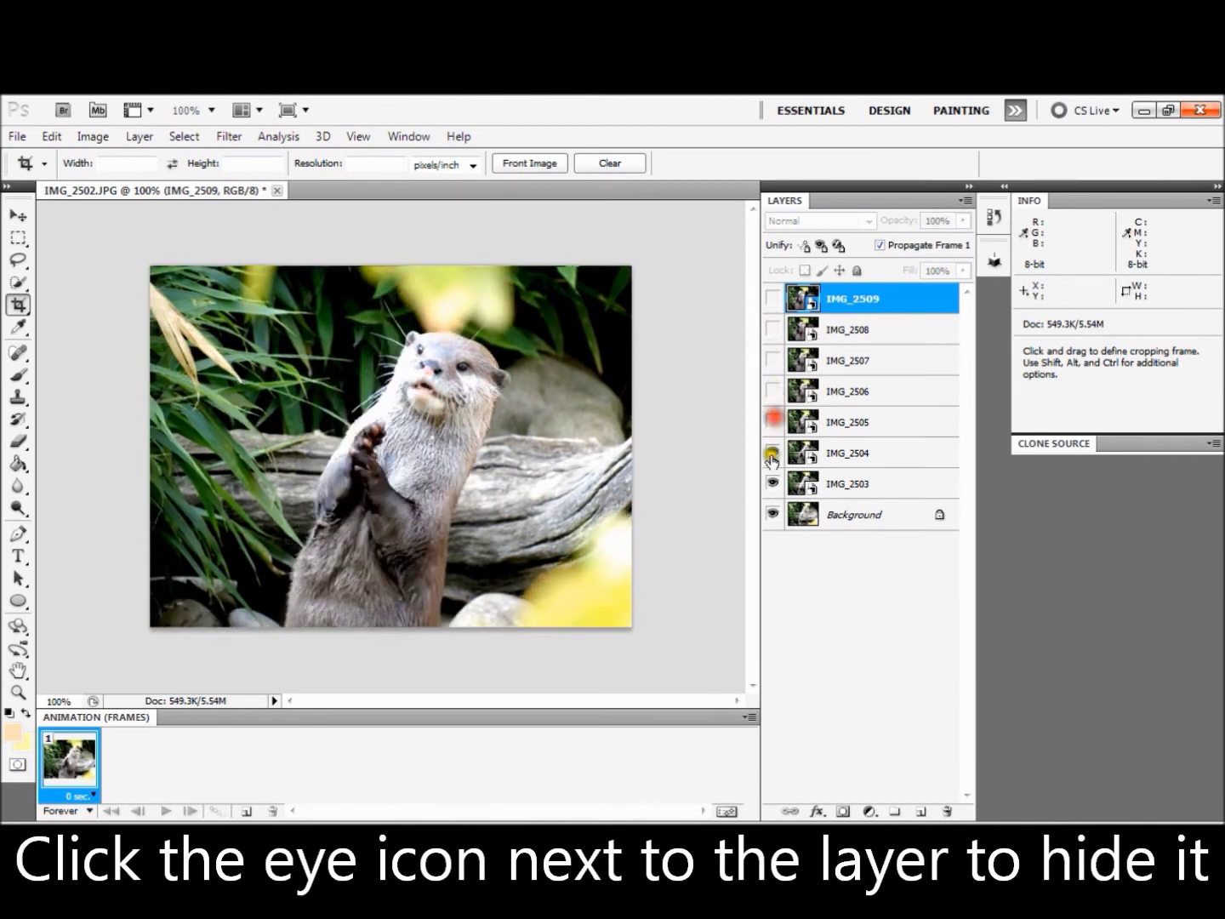
pyautogui.click(772, 453)
pyautogui.click(771, 483)
pyautogui.click(855, 513)
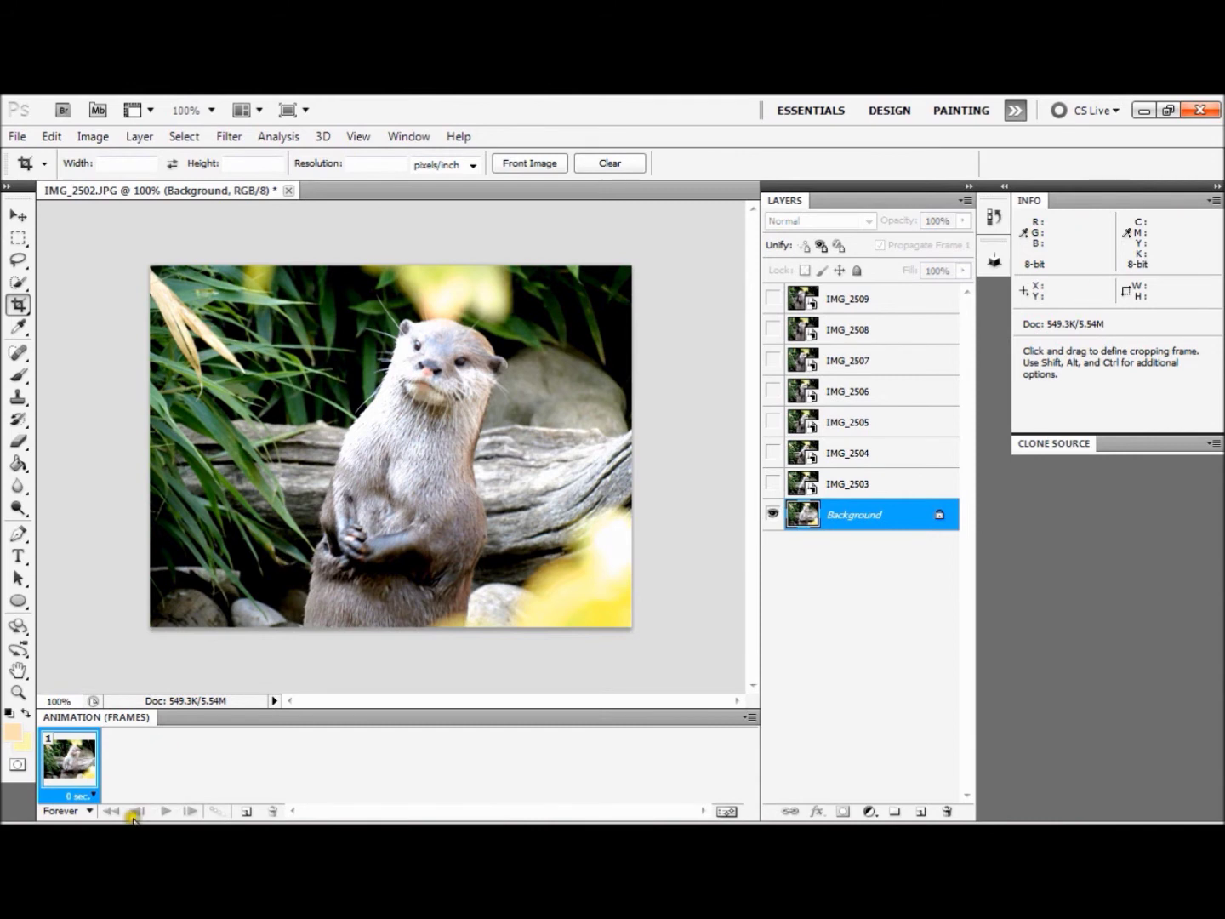
pyautogui.click(243, 811)
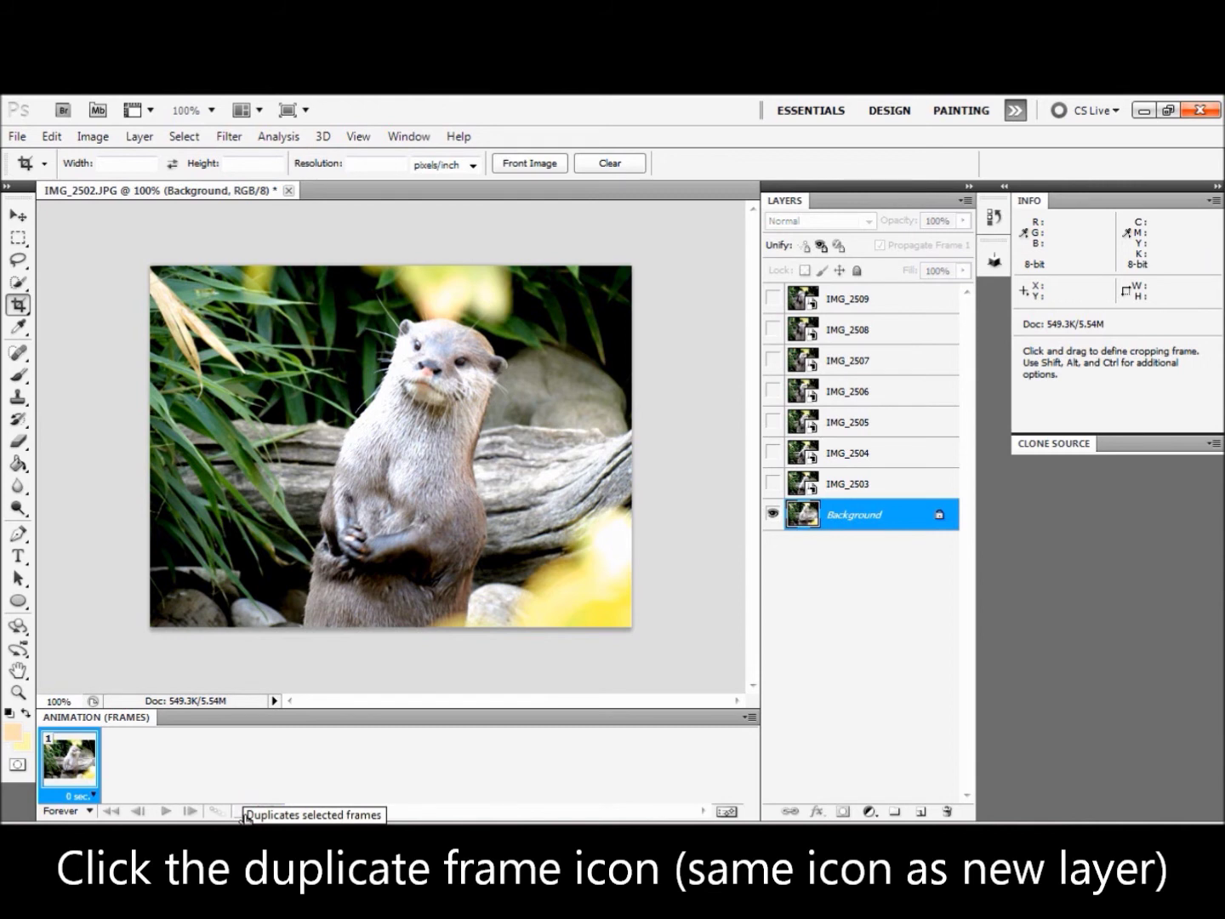
# - Create frame 2 showing IMG_2503, compare it with frame 1, and duplicate a third frame
pyautogui.click(244, 814)
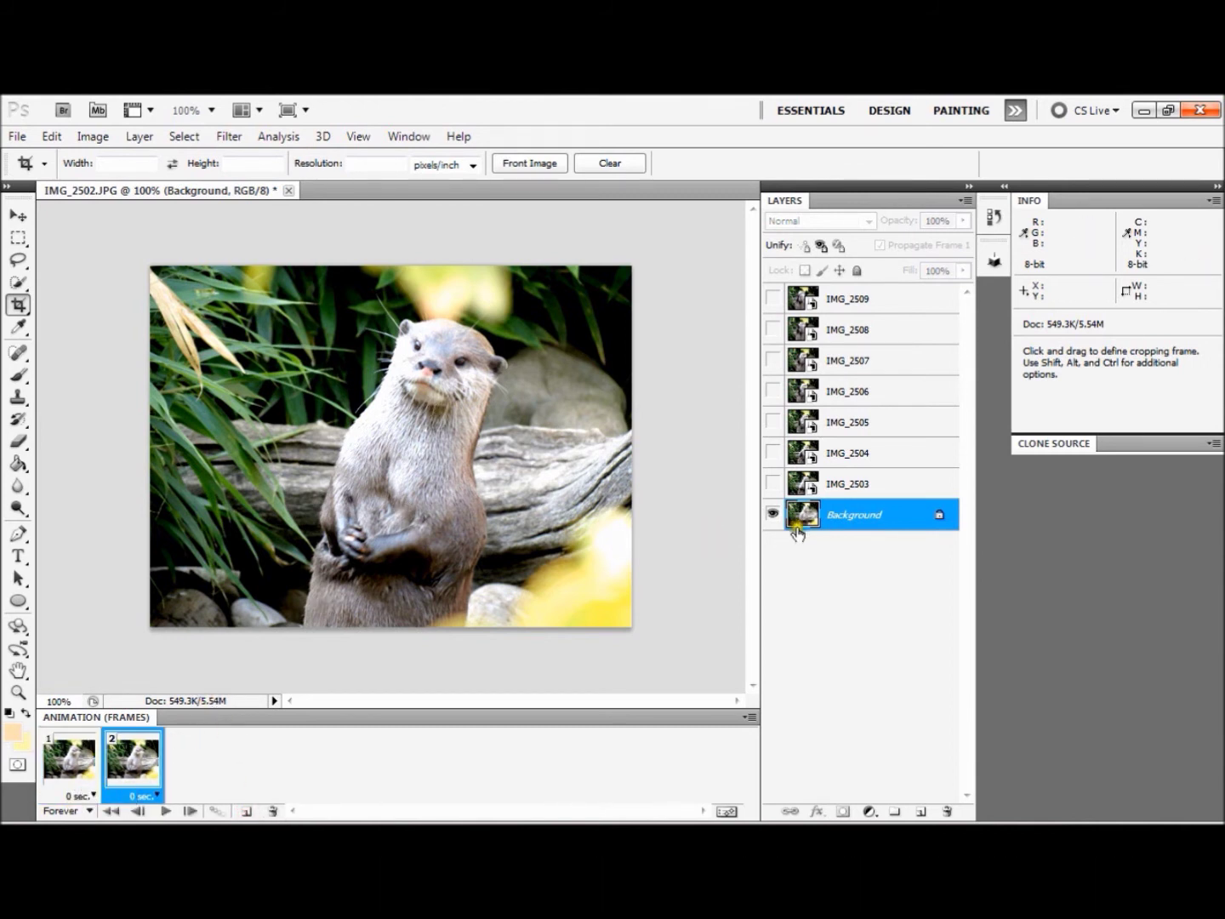
pyautogui.click(773, 484)
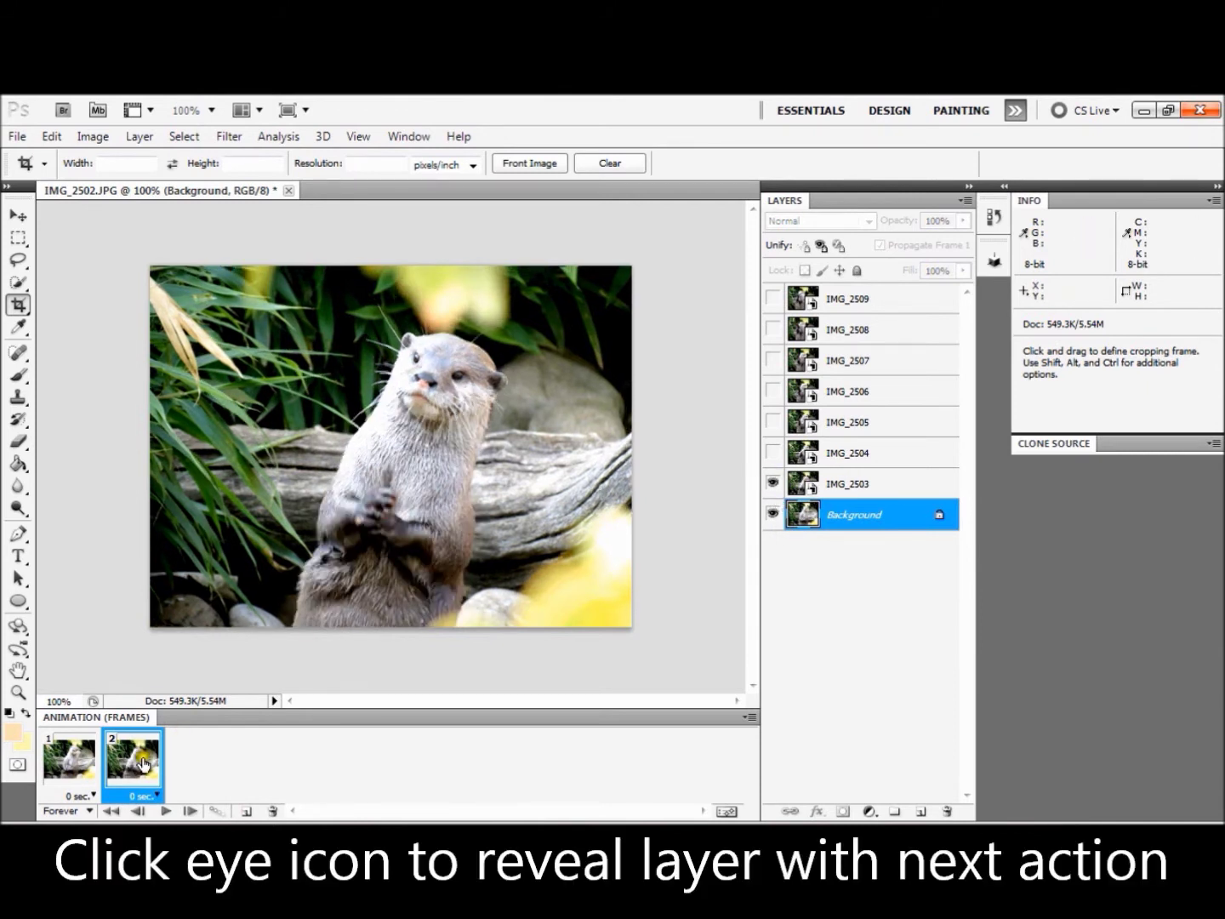
pyautogui.click(49, 774)
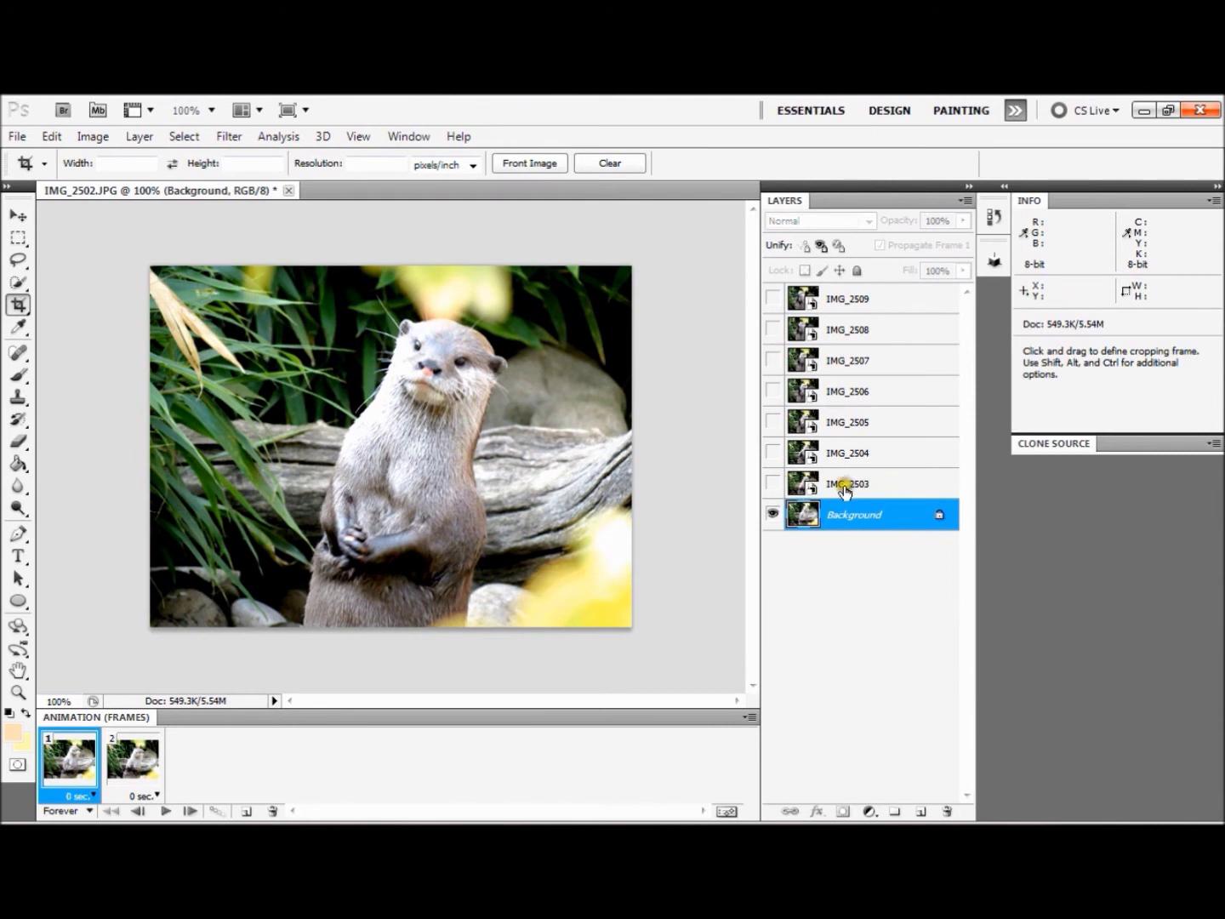
pyautogui.click(139, 777)
pyautogui.click(91, 770)
pyautogui.click(136, 761)
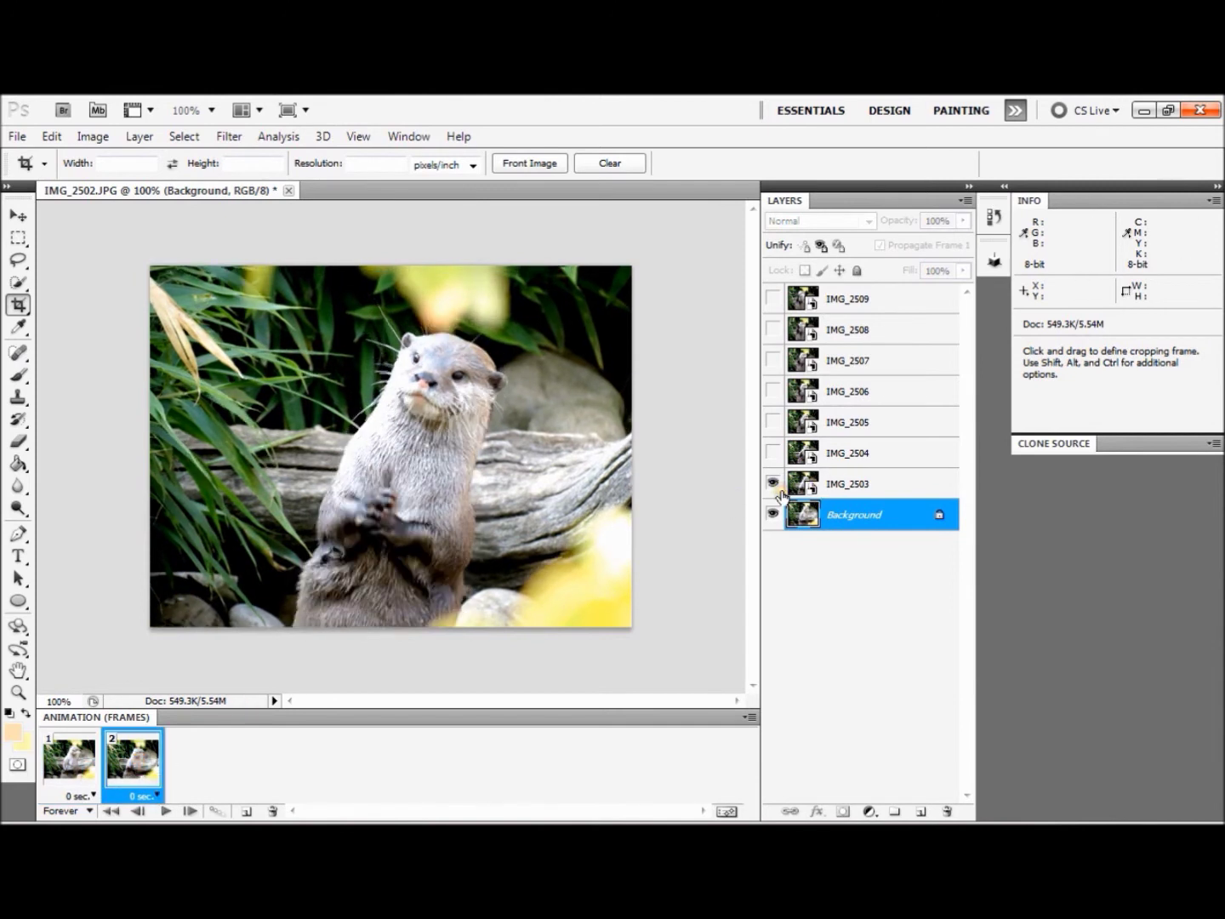
pyautogui.click(245, 815)
# - Show IMG_2504 in frame 3, then add frames 4 and 5 showing IMG_2505 and IMG_2506
pyautogui.click(773, 453)
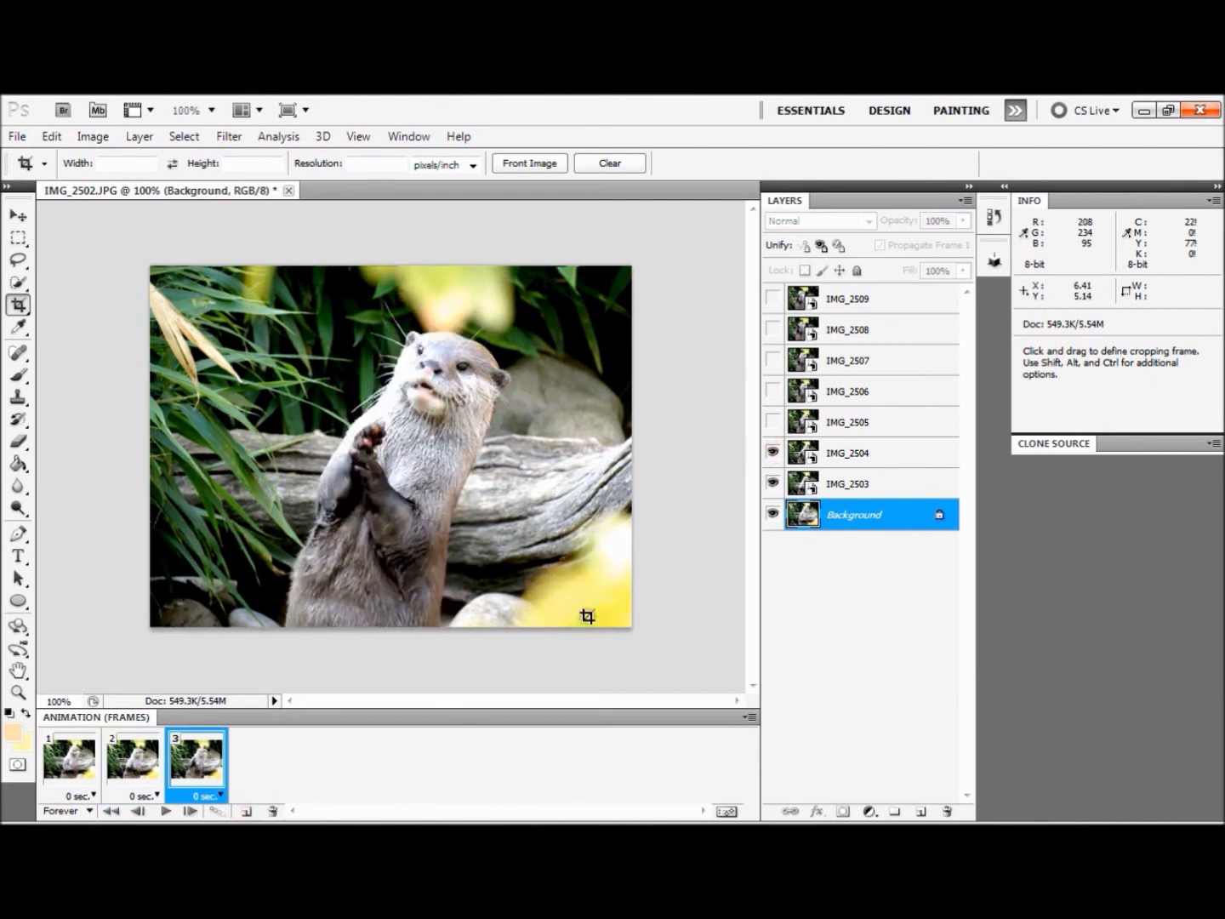
pyautogui.click(242, 812)
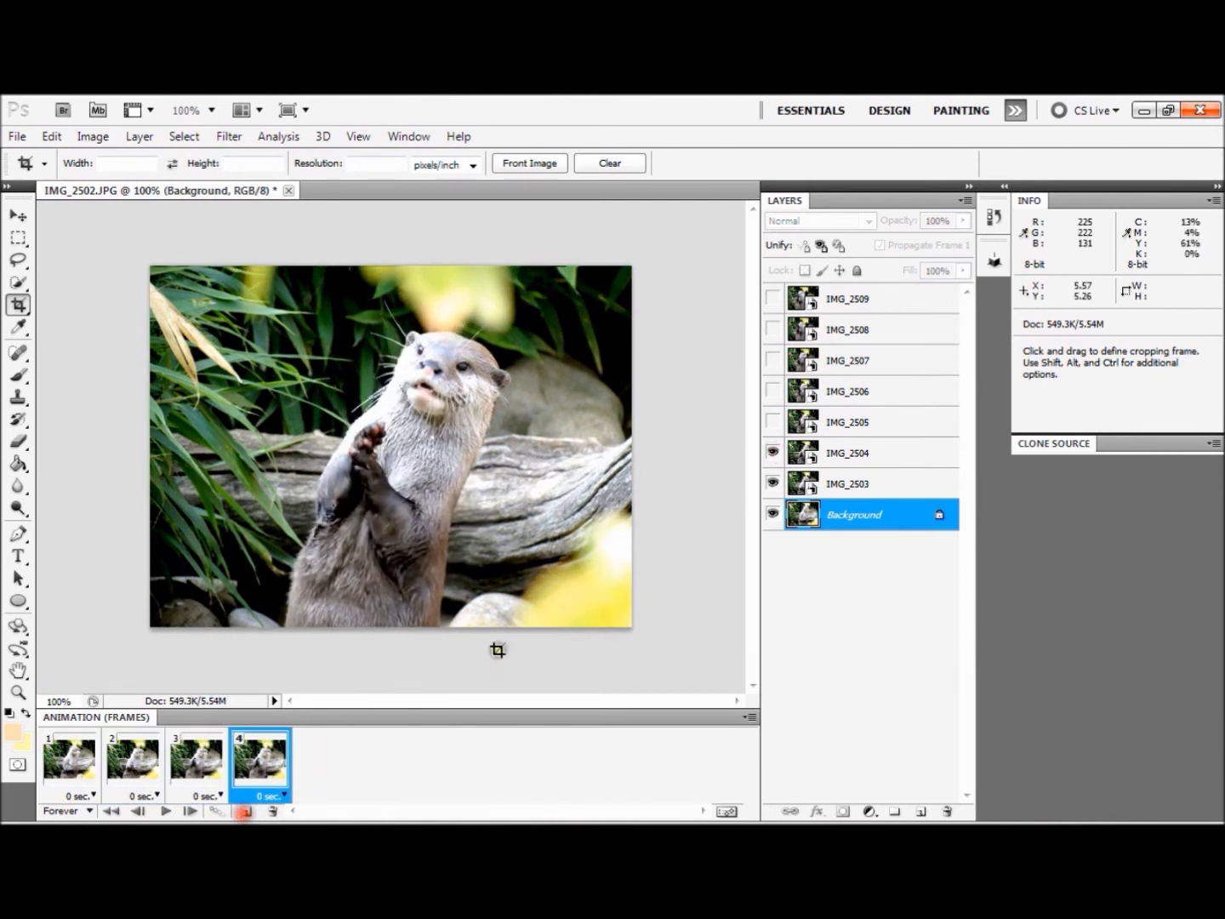
pyautogui.click(773, 422)
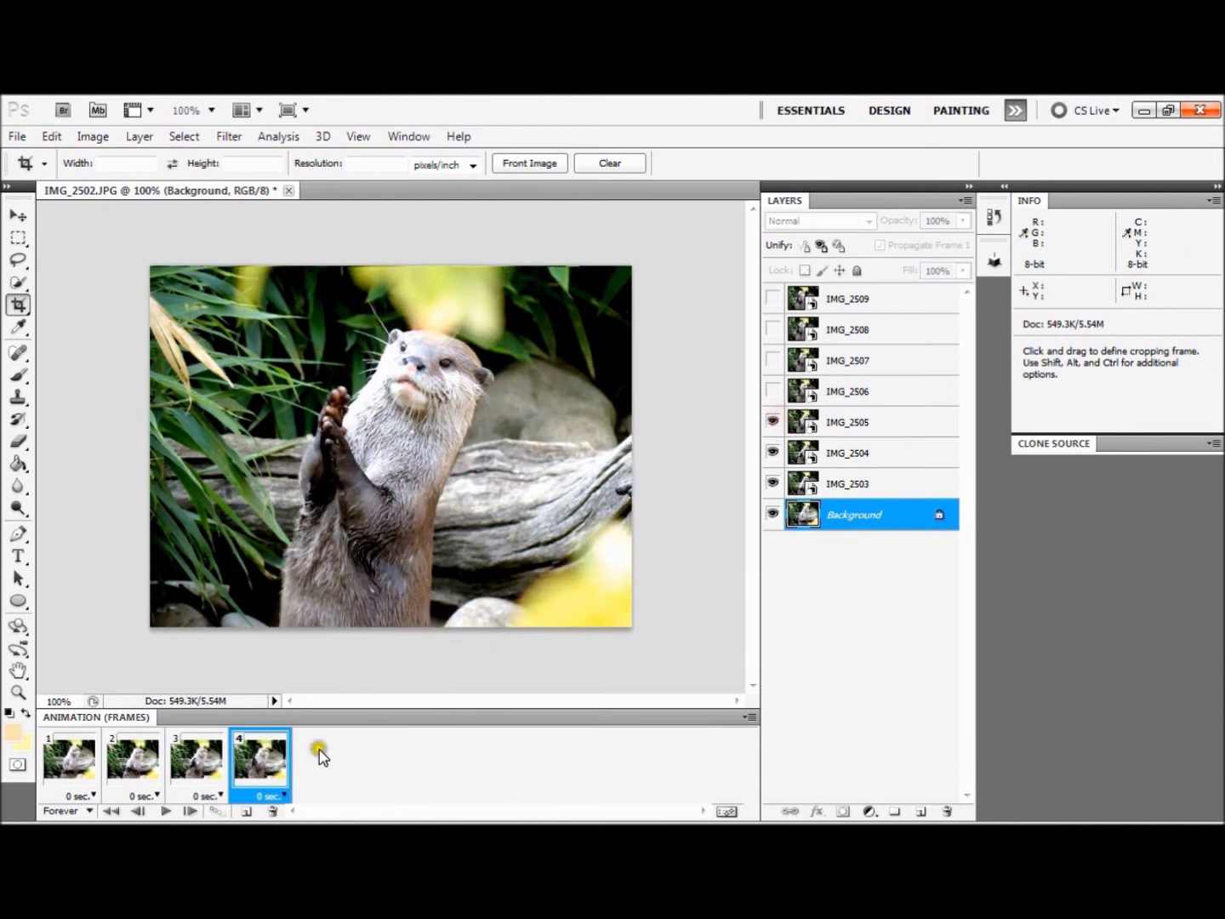
pyautogui.click(249, 812)
pyautogui.click(773, 391)
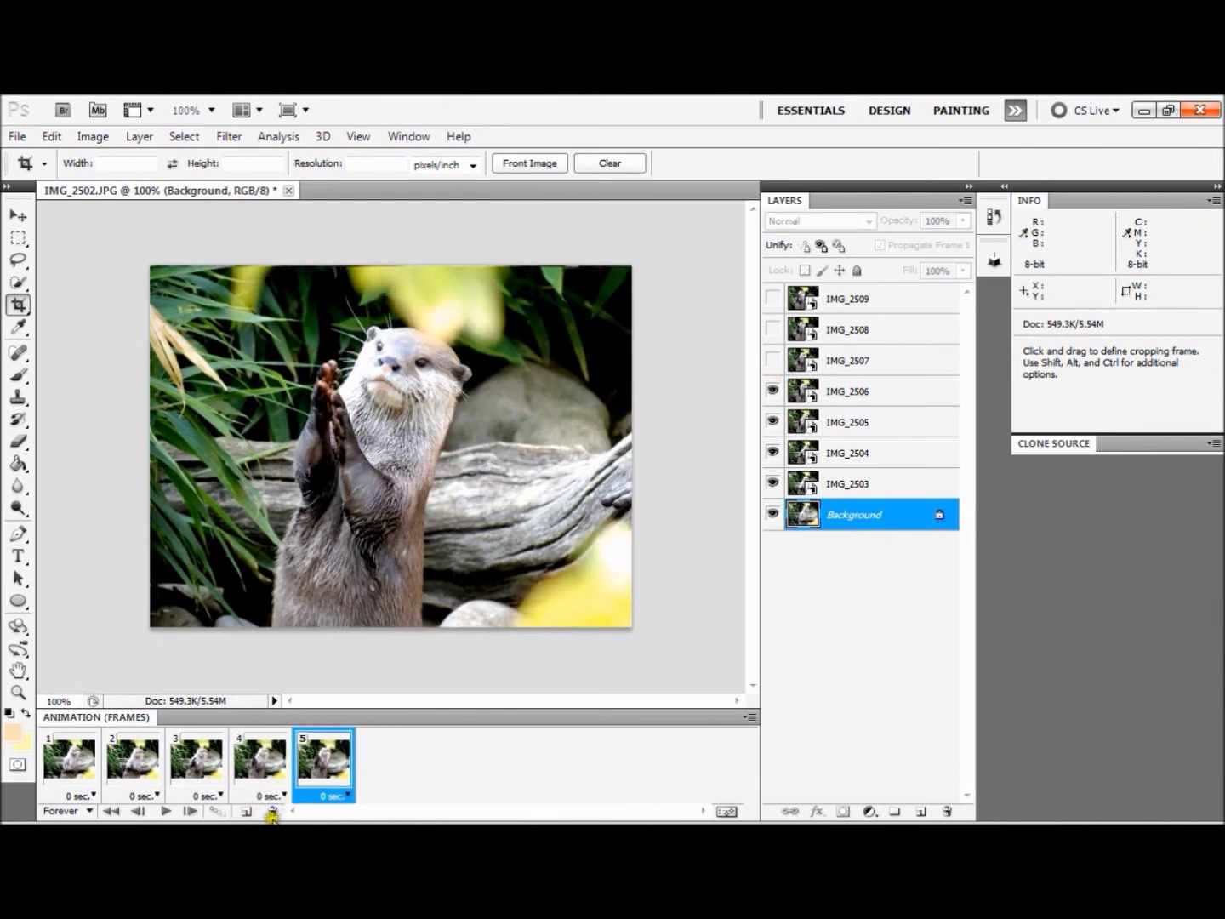
# - Add frames 6–8 showing IMG_2507, IMG_2508 and IMG_2509, then play the animation
pyautogui.click(244, 813)
pyautogui.click(772, 360)
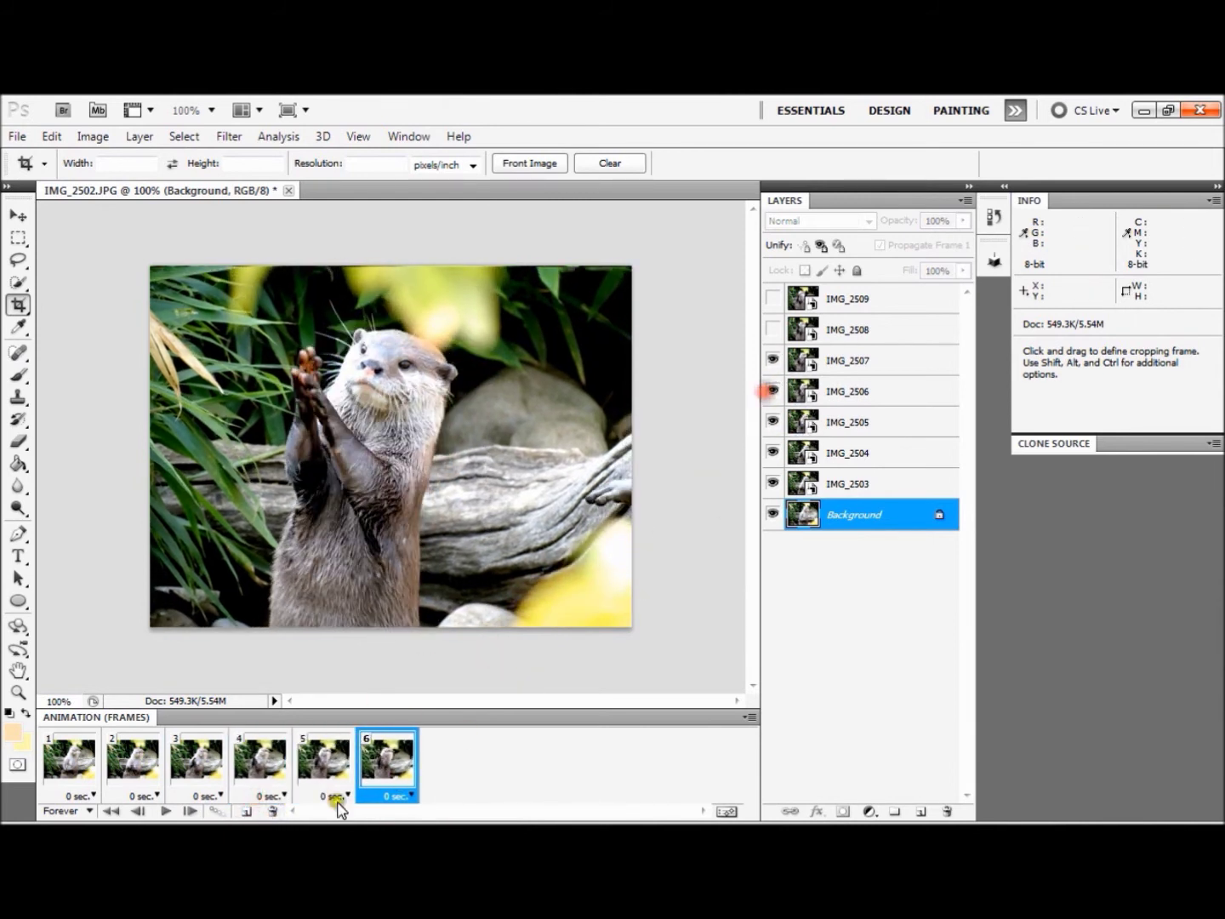
pyautogui.click(246, 812)
pyautogui.click(773, 329)
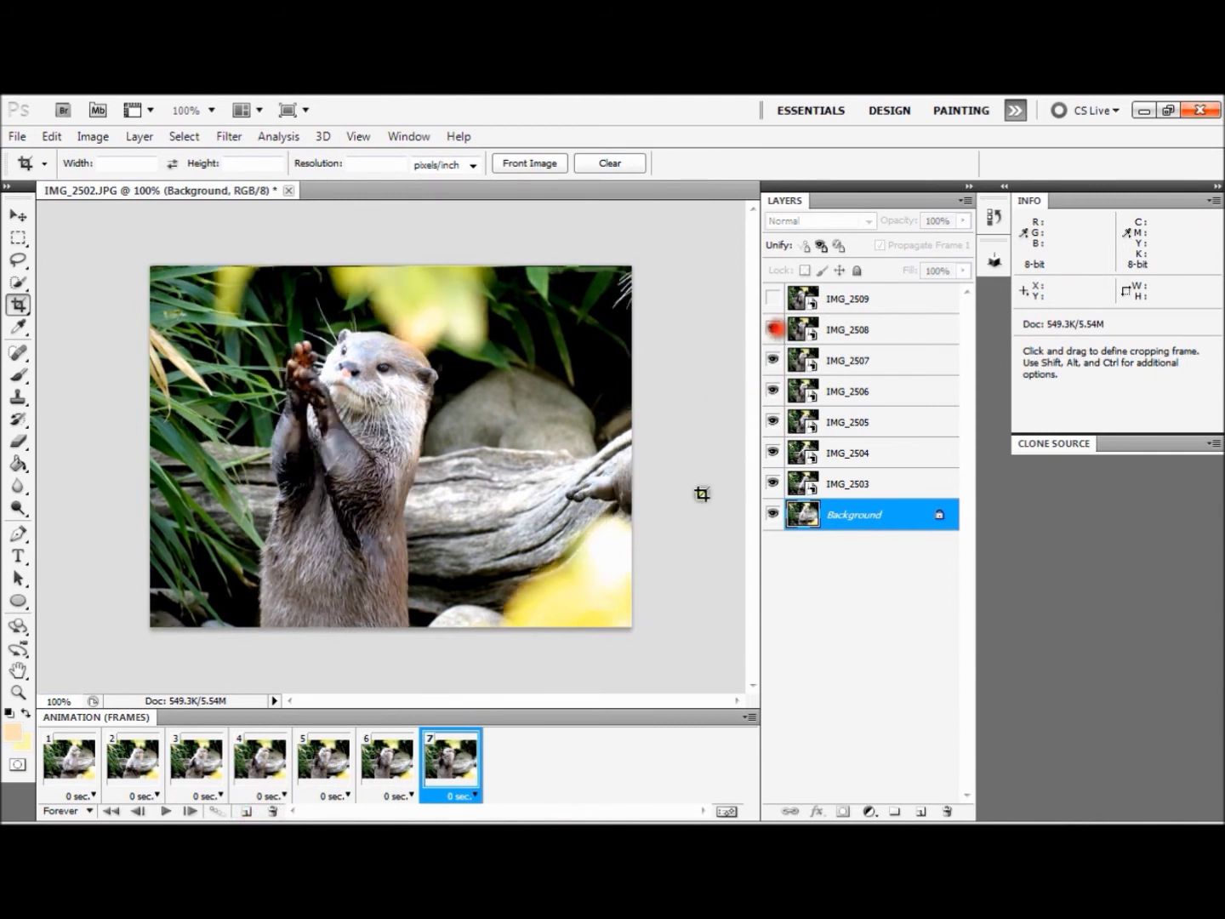
pyautogui.click(245, 813)
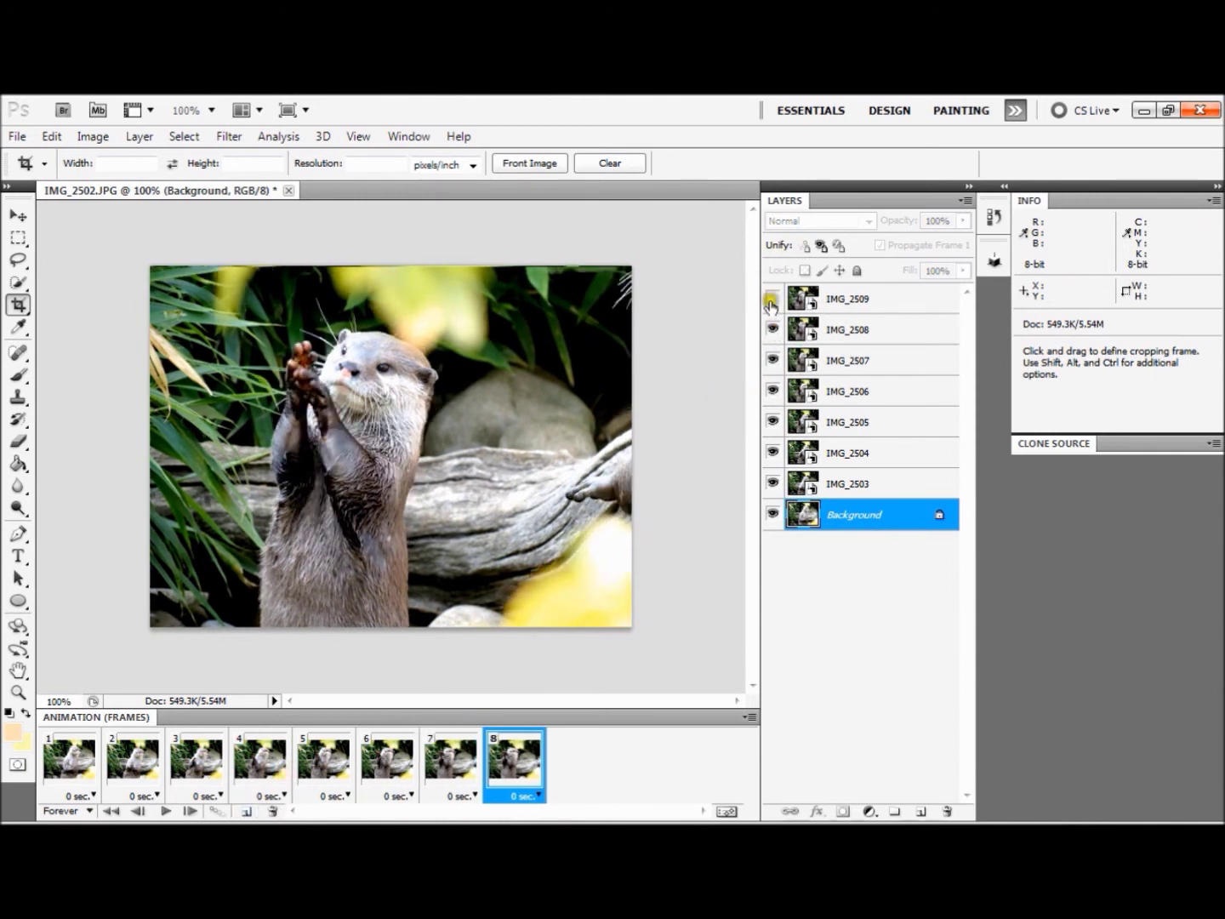
pyautogui.click(772, 299)
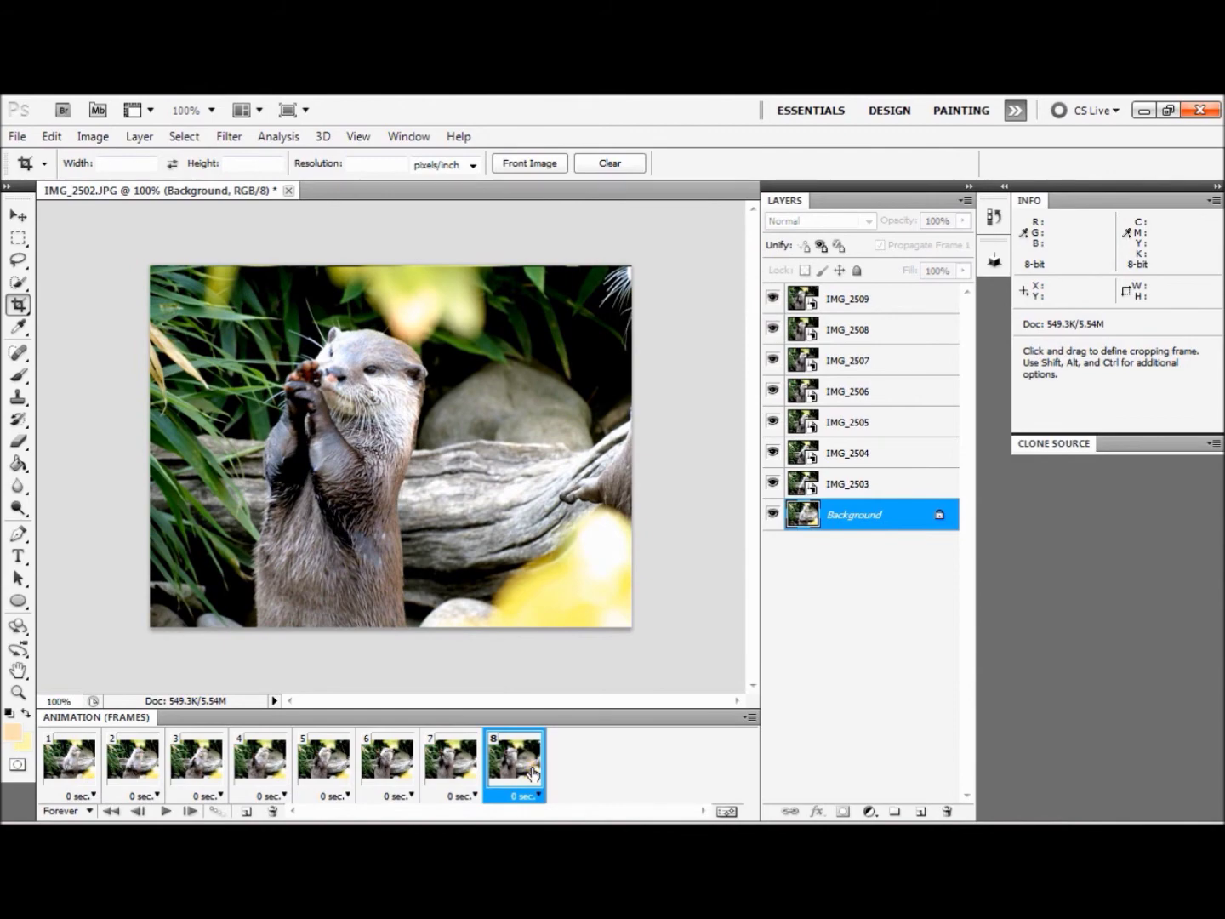
pyautogui.click(161, 813)
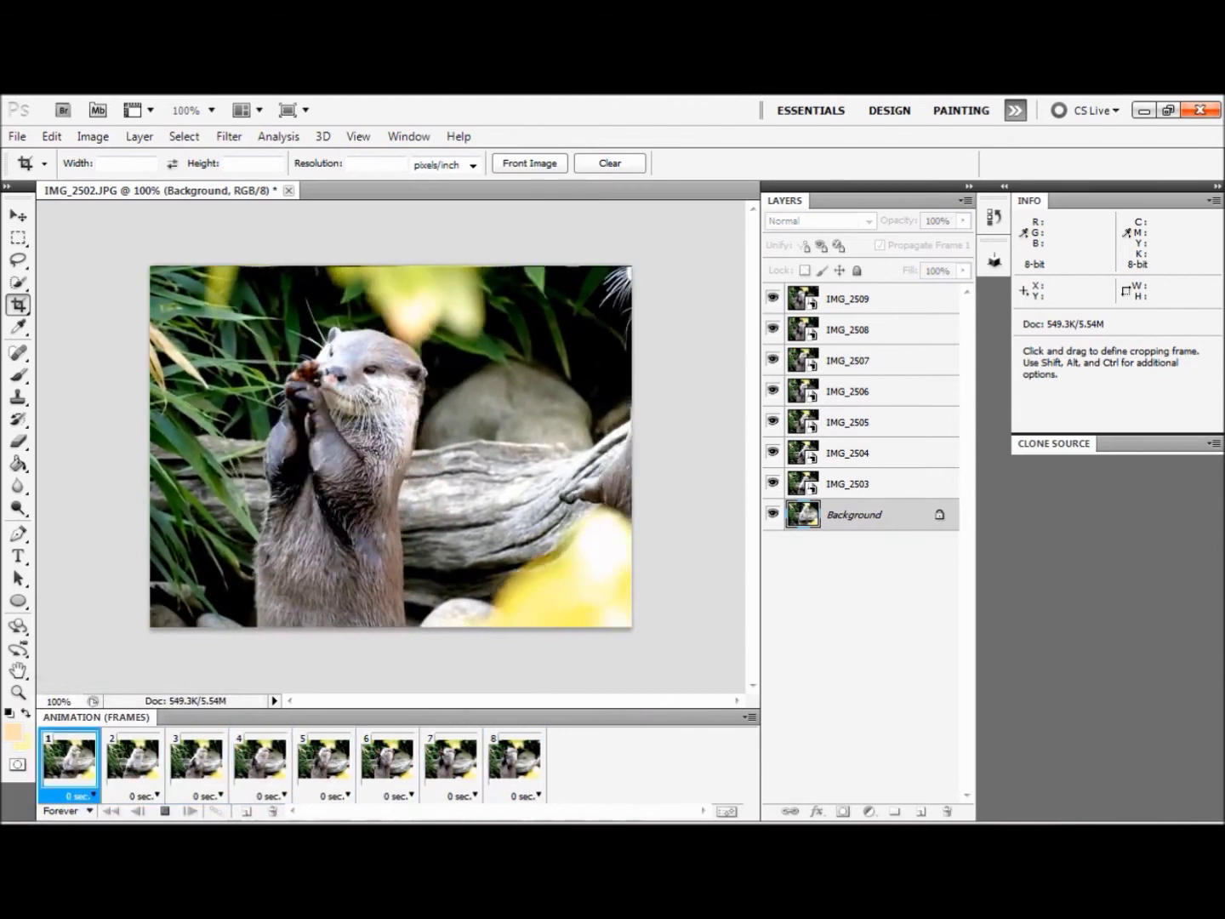
# - Stop the preview and select all eight frames, 1 through 8
pyautogui.click(166, 814)
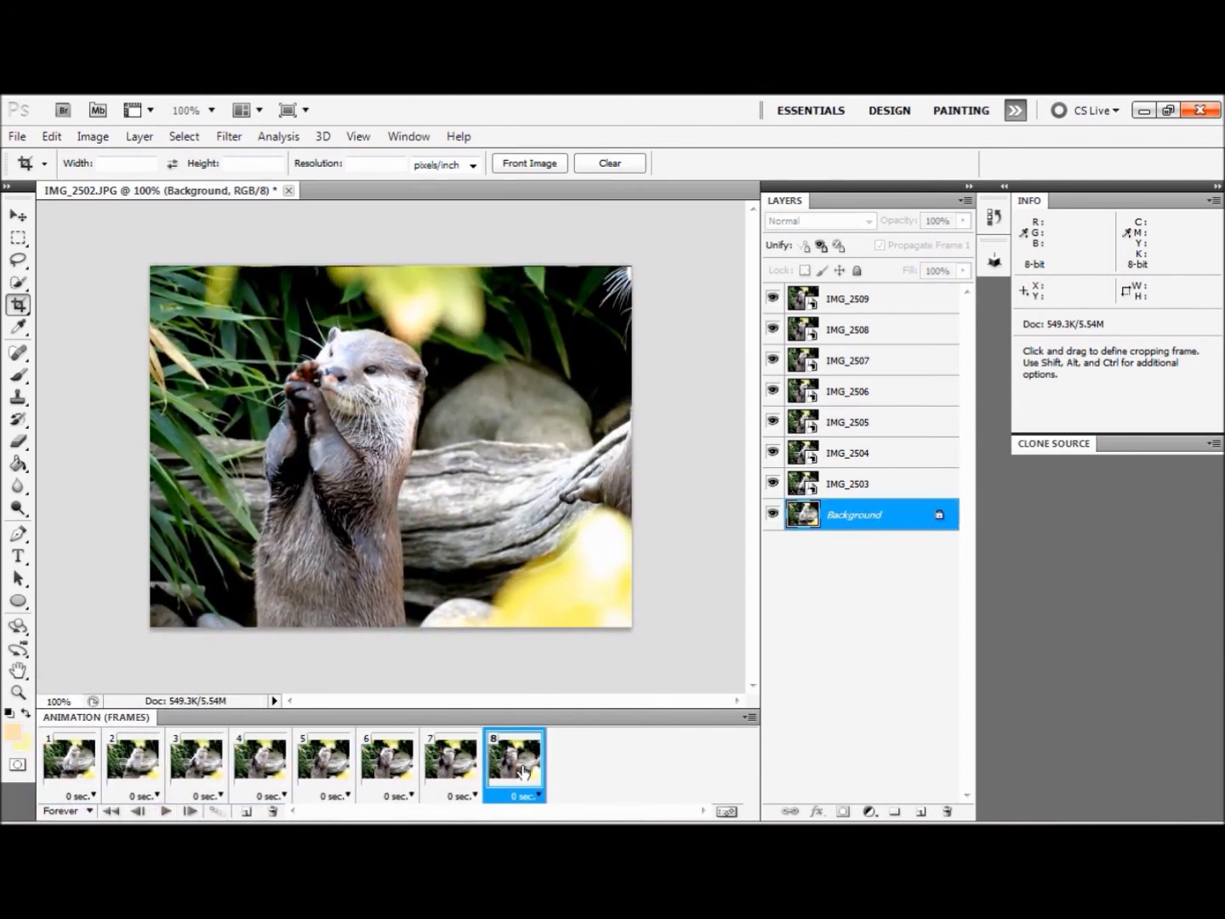
pyautogui.keyDown('shift'); pyautogui.click(83, 766); pyautogui.keyUp('shift')
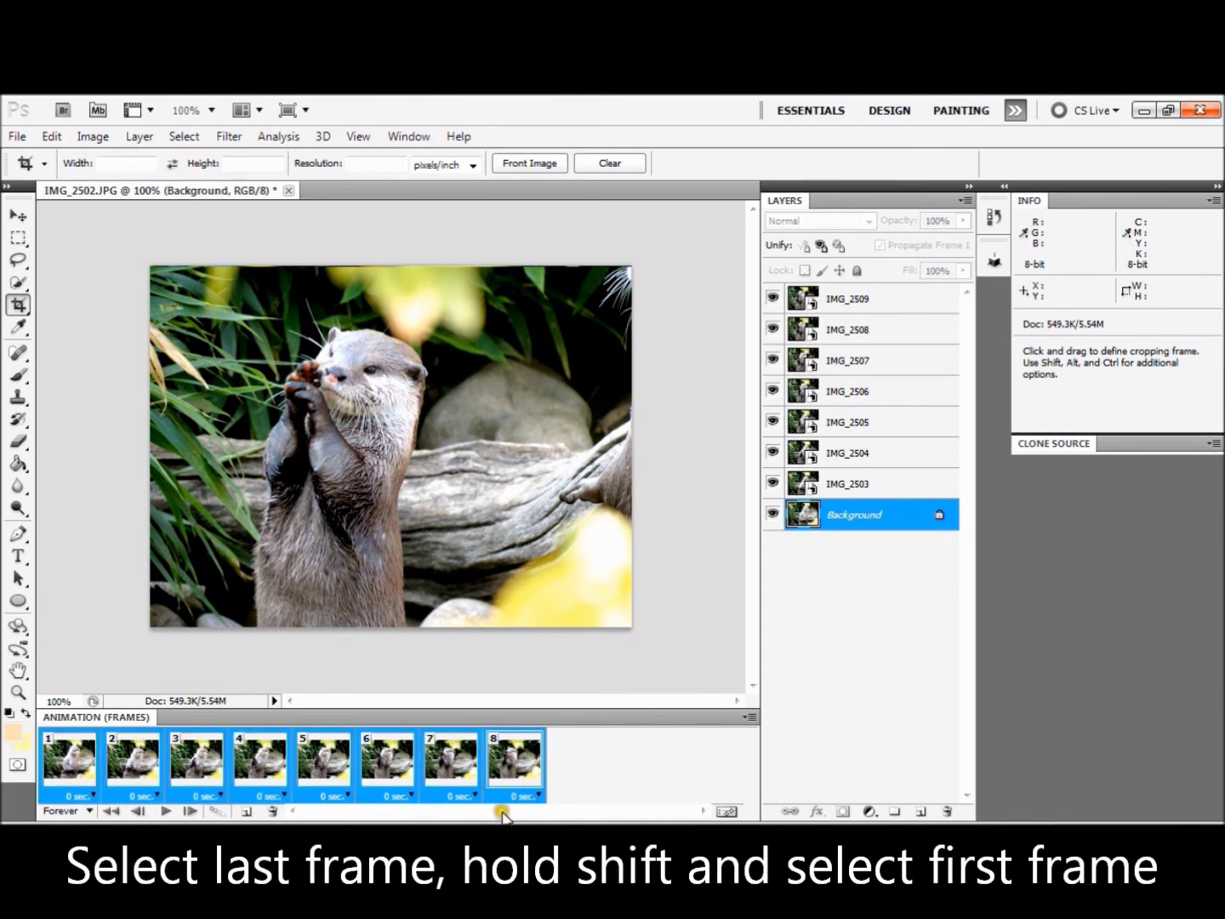
# - Give all eight frames a 0.2-second delay and play the animation to preview the timing
pyautogui.click(522, 797)
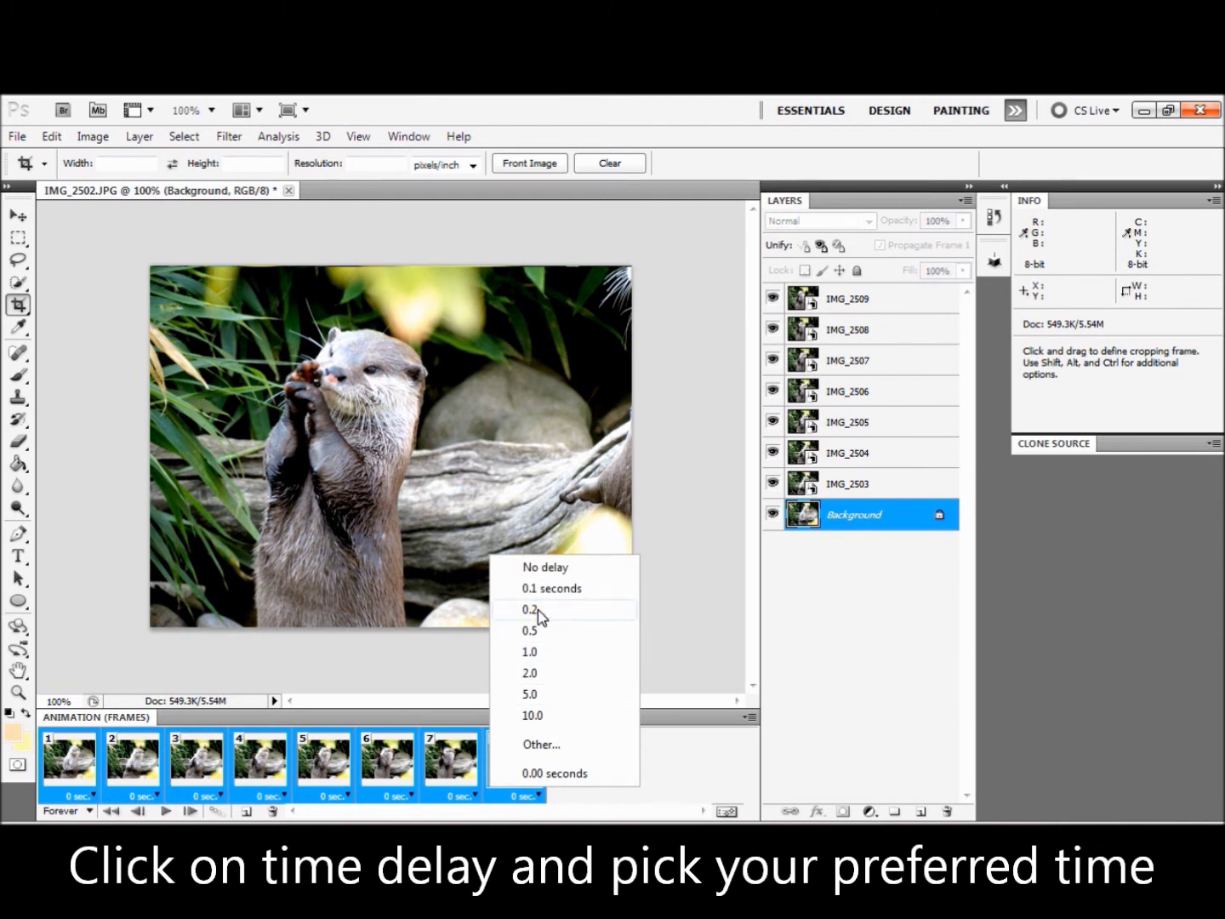
pyautogui.click(533, 610)
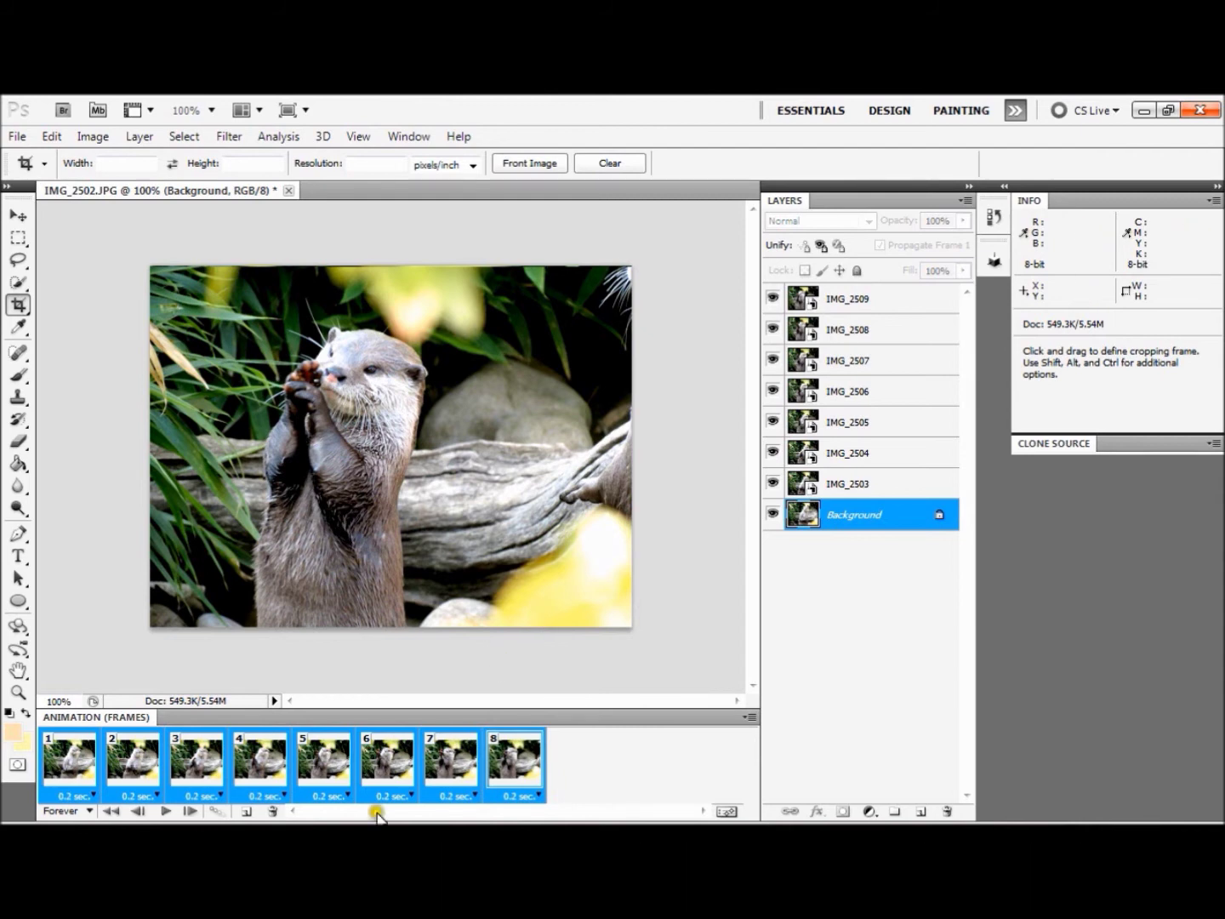
pyautogui.click(166, 813)
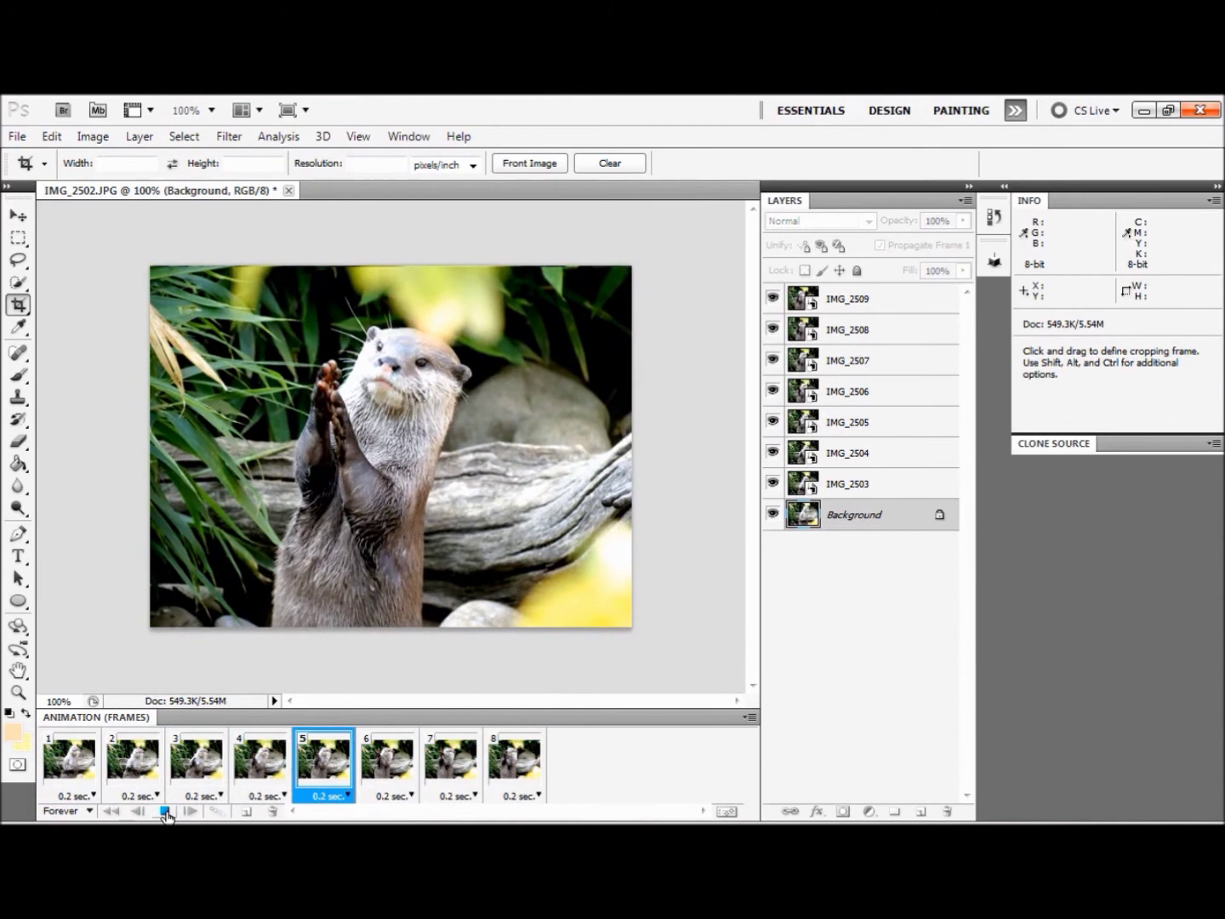
# - Stop the otter animation playback and bring up the File menu
pyautogui.click(166, 812)
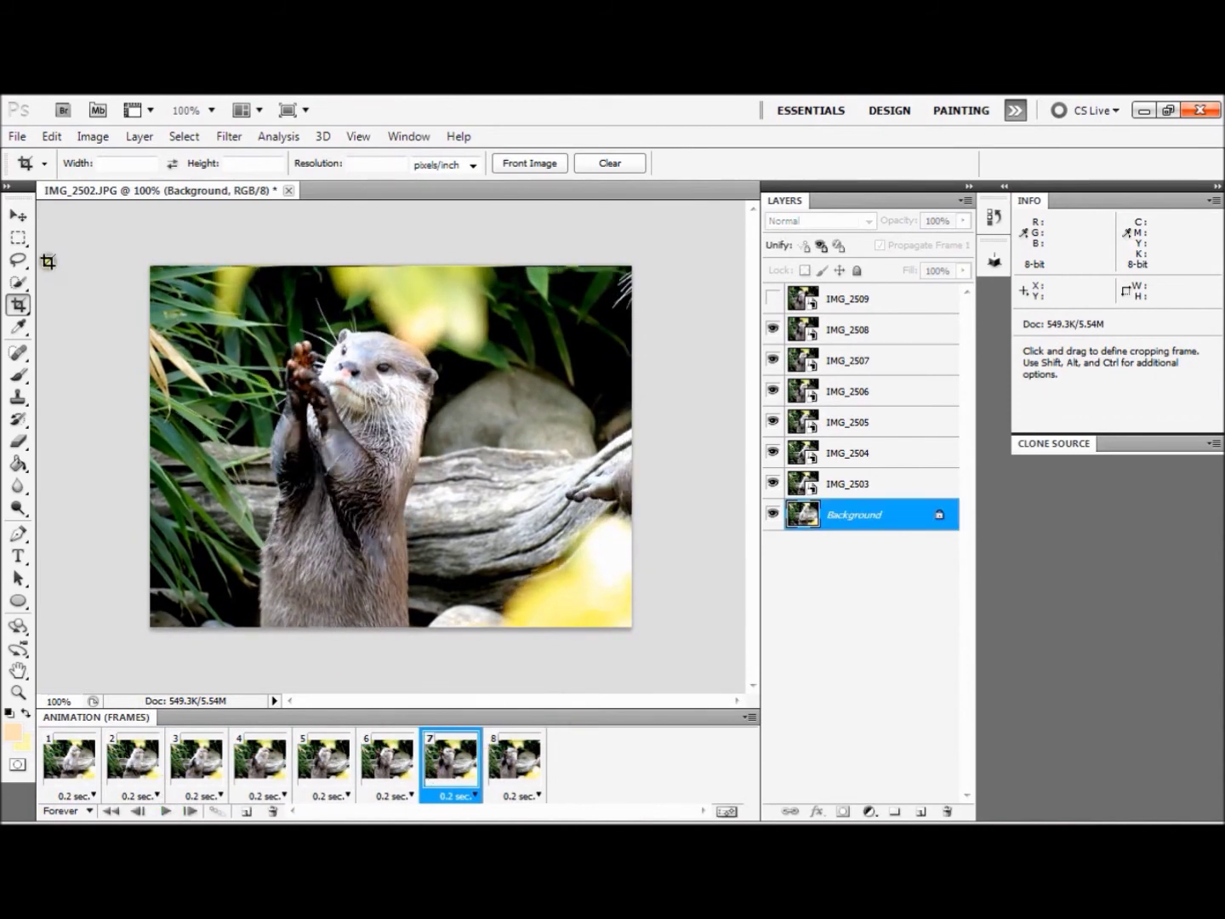
pyautogui.click(13, 137)
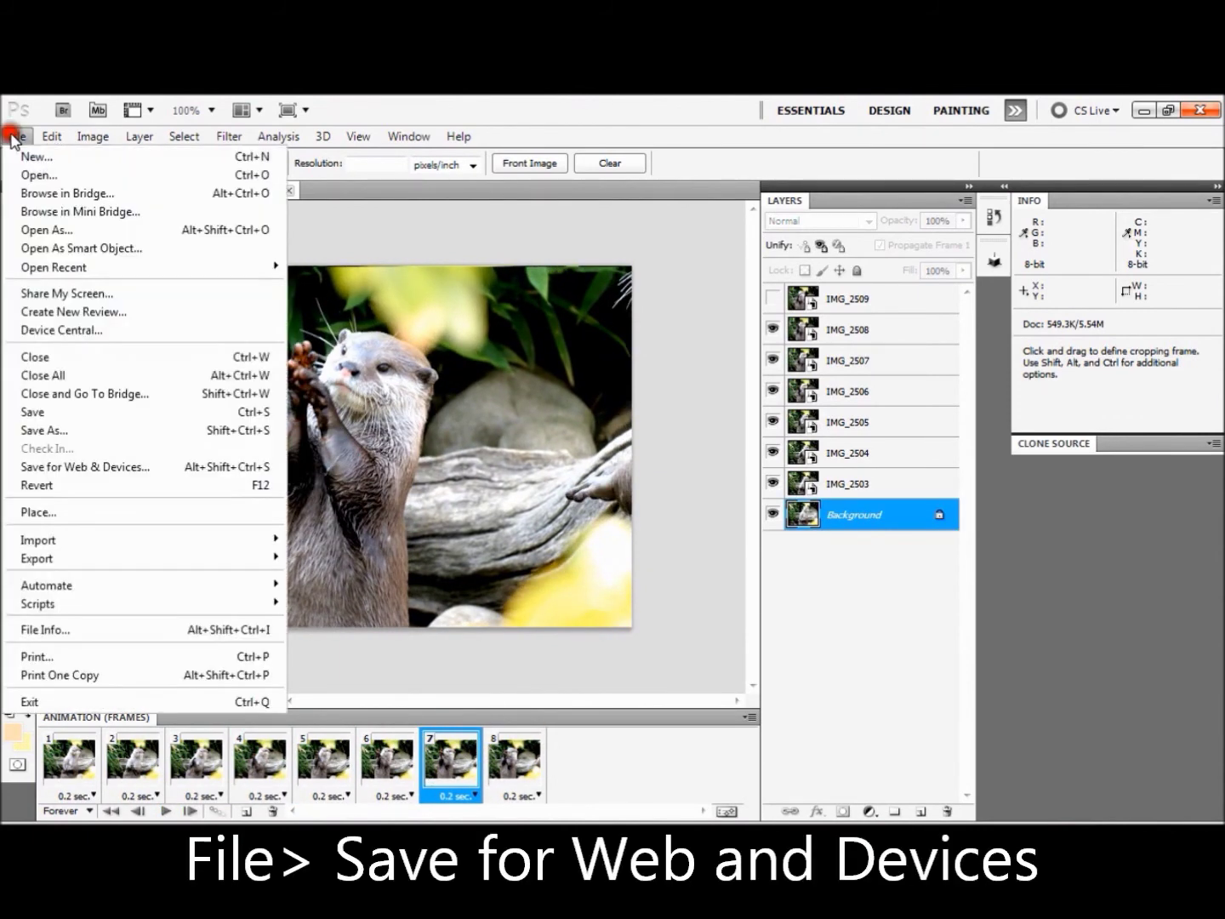
# - Open Save for Web & Devices and inspect the GIF preview at 300% before returning to 100%
pyautogui.click(98, 468)
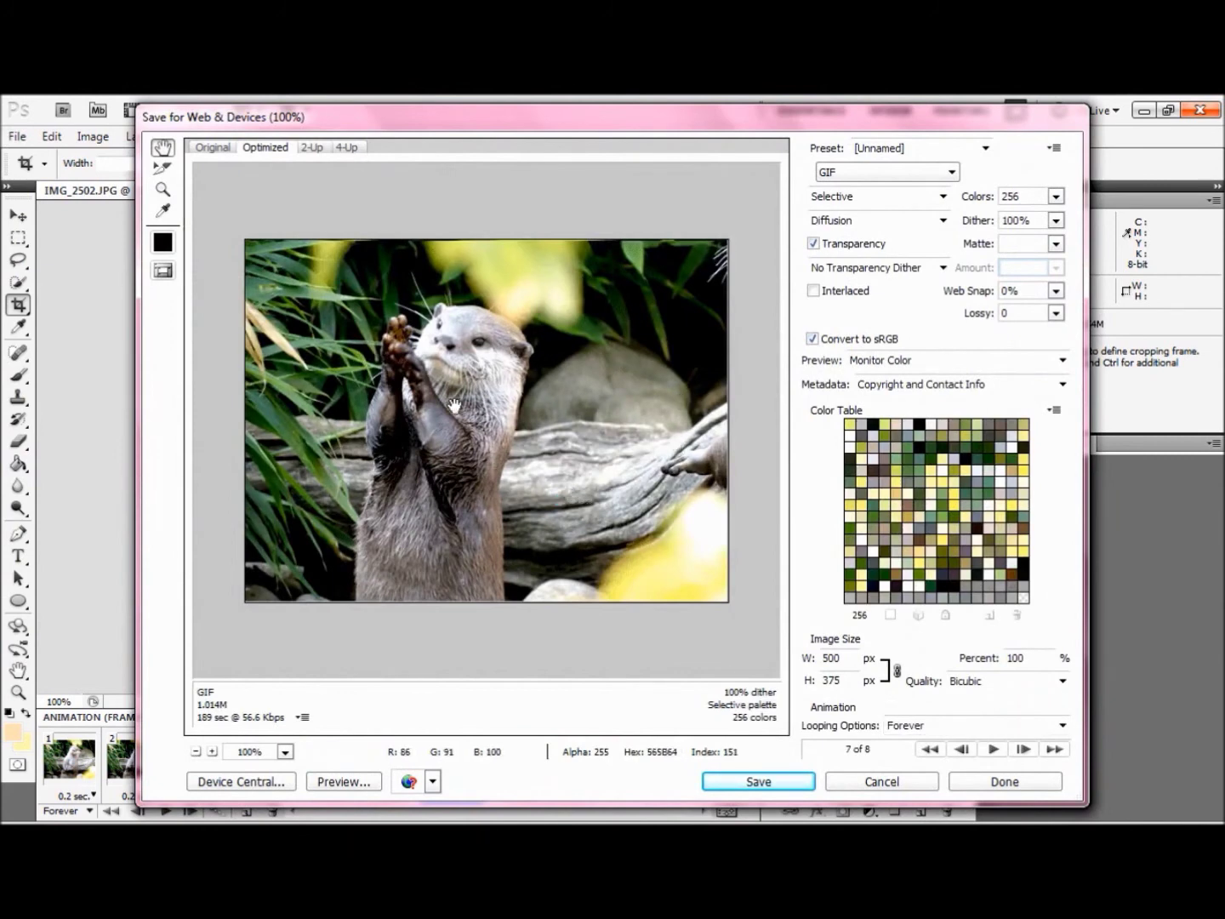
pyautogui.click(212, 751)
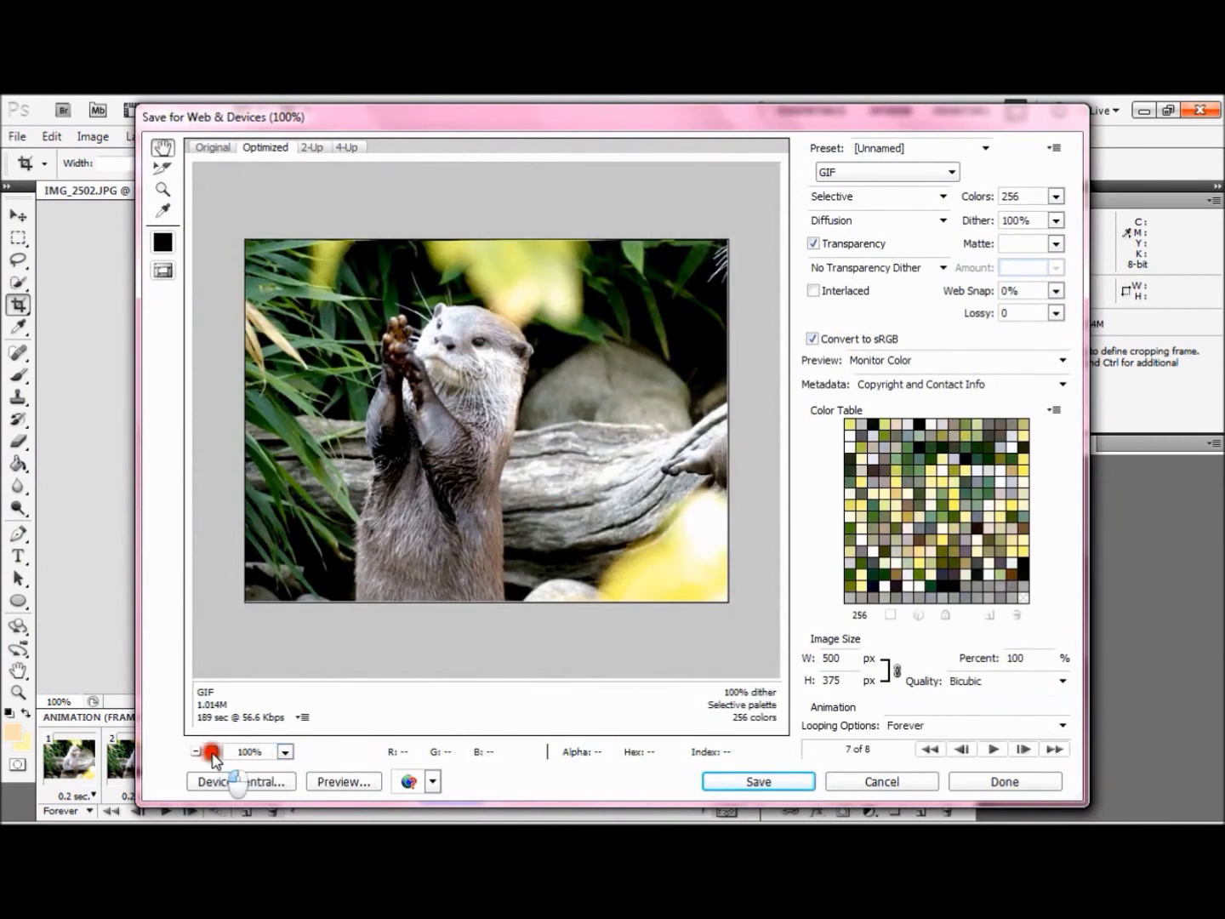
pyautogui.click(212, 751)
pyautogui.moveTo(428, 360); pyautogui.dragTo(469, 289)
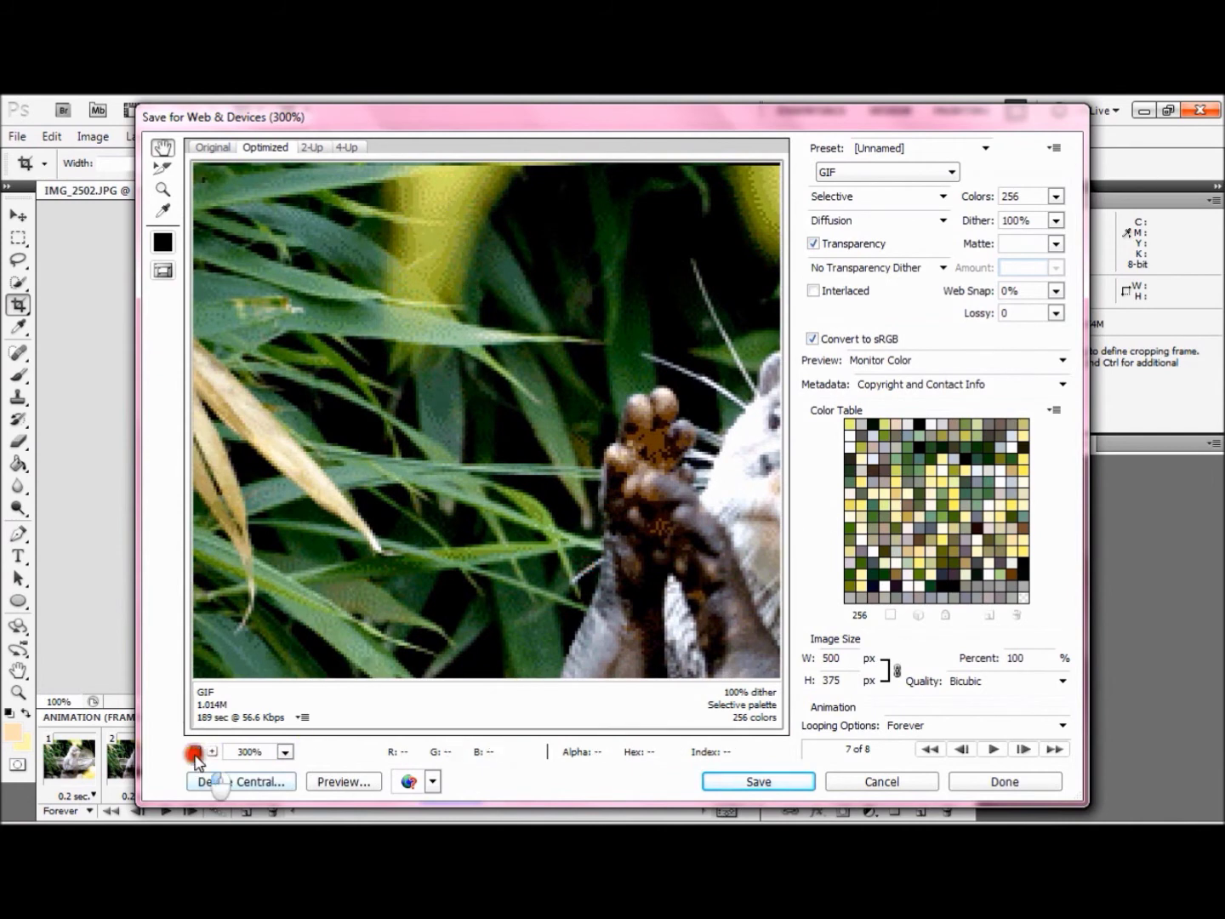
pyautogui.click(195, 752)
pyautogui.click(195, 752)
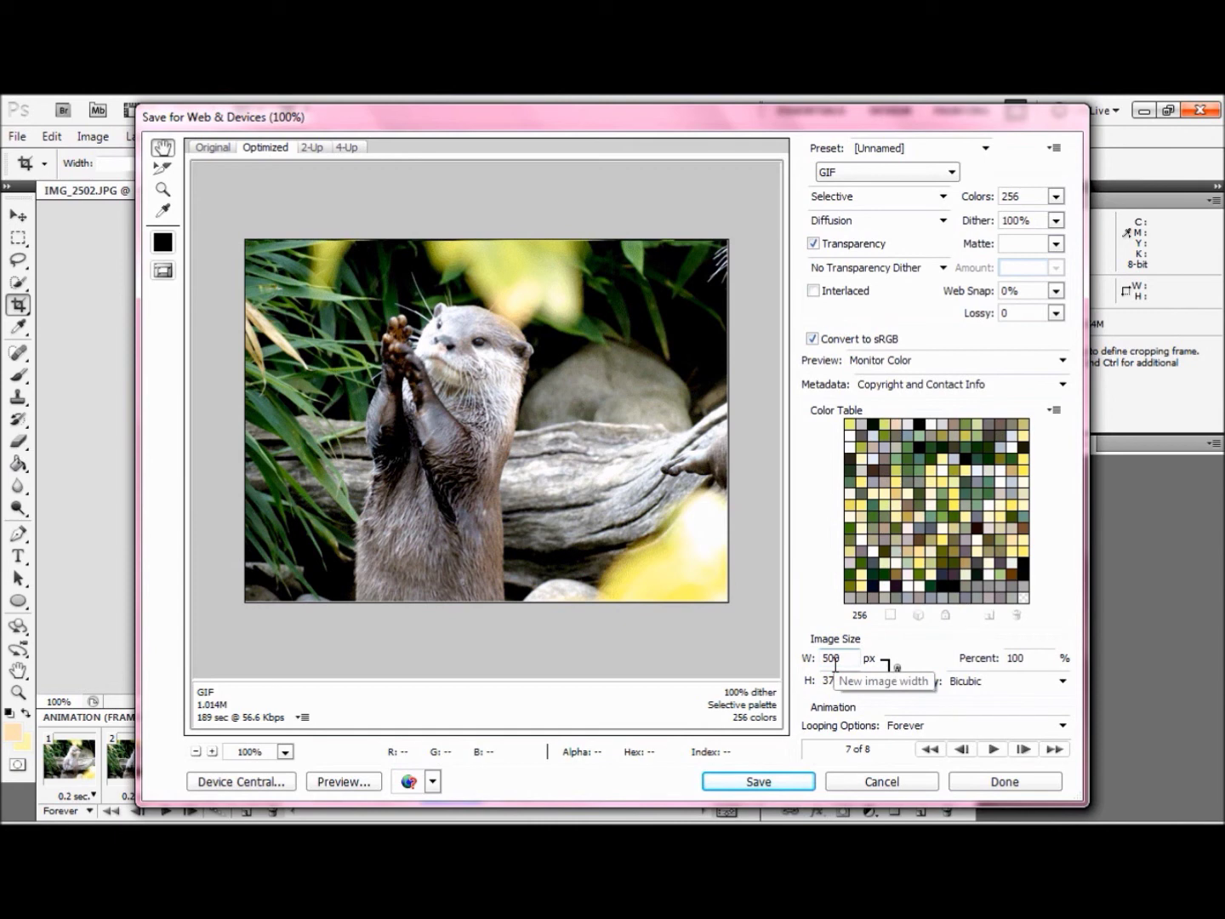
# - Set looping to Forever and save the optimized GIF under the name Otter
pyautogui.click(924, 728)
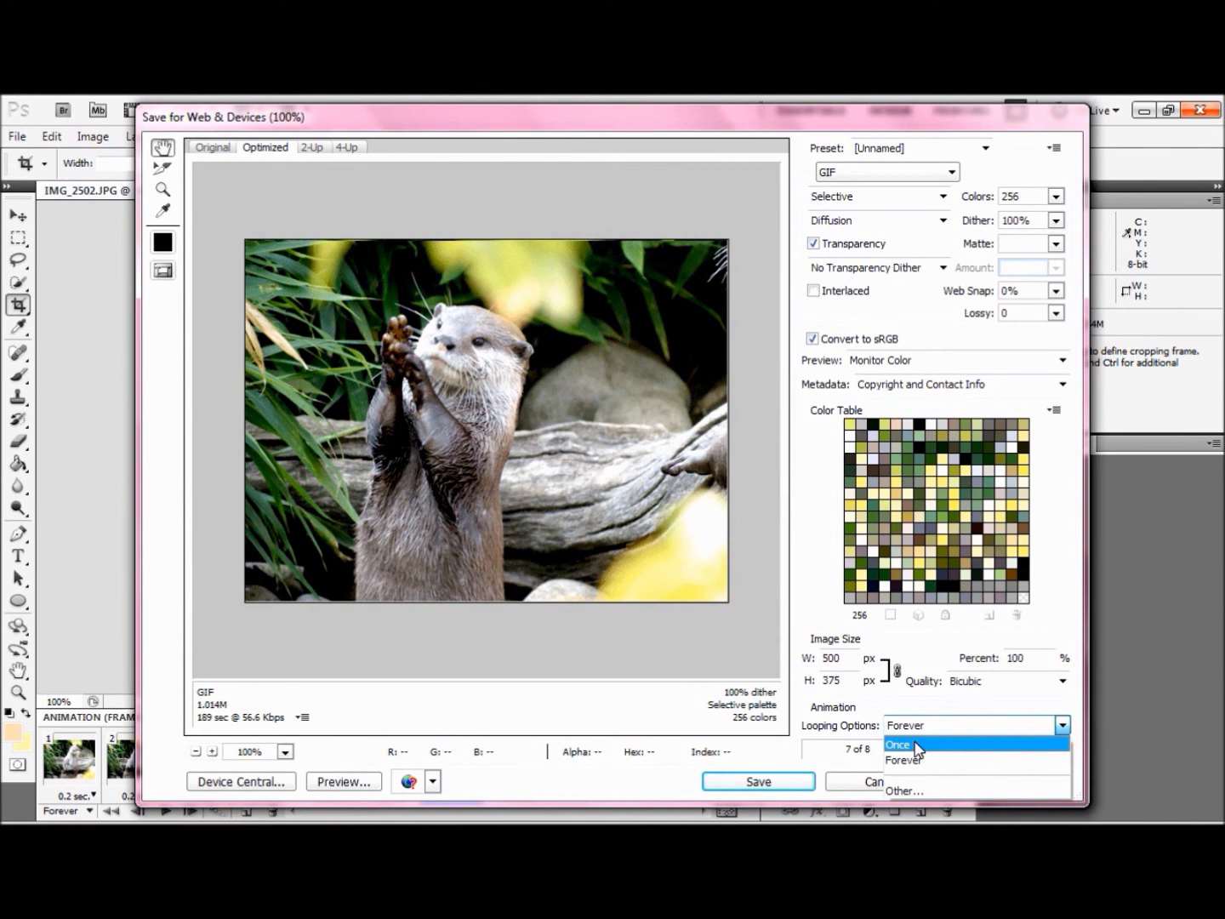
pyautogui.click(914, 760)
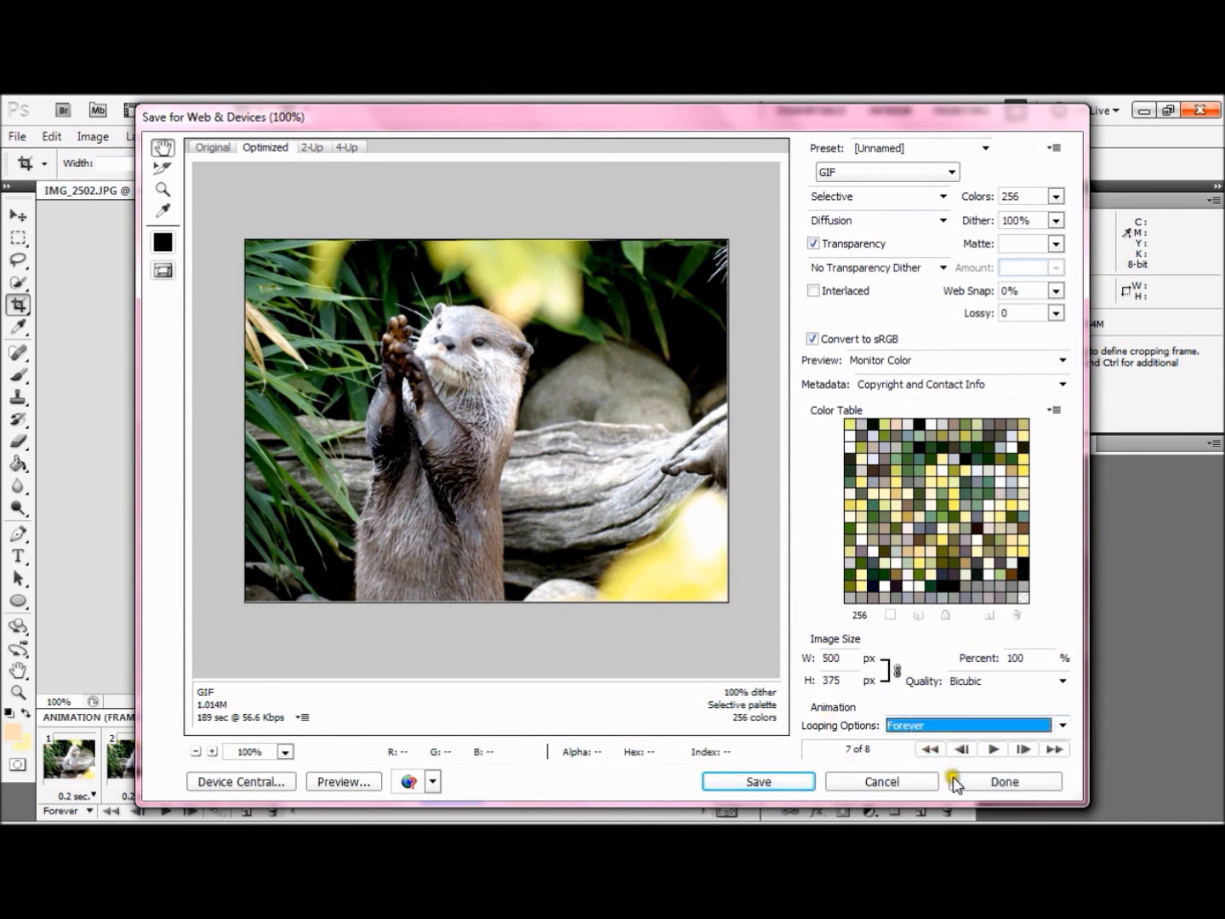
pyautogui.click(768, 779)
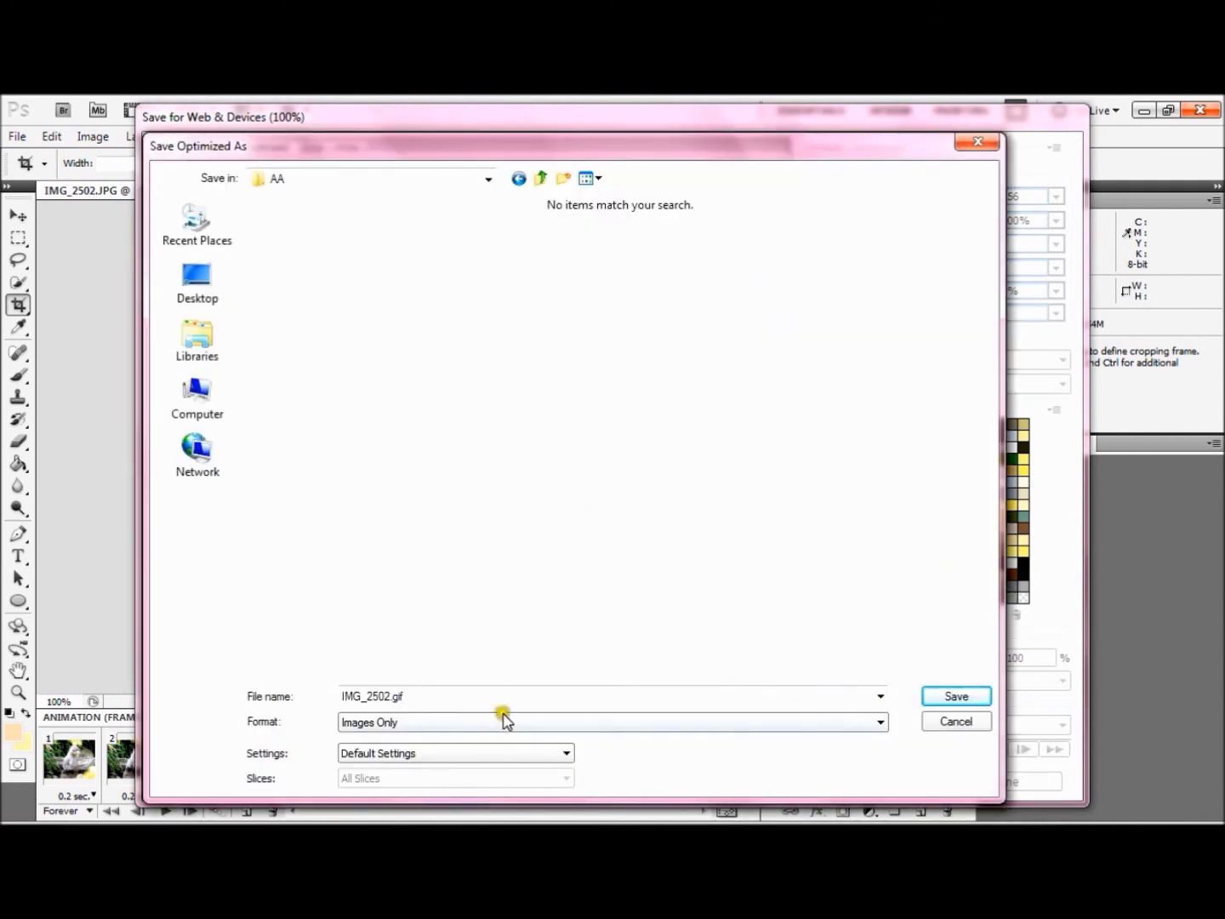
pyautogui.moveTo(451, 698); pyautogui.dragTo(353, 699)
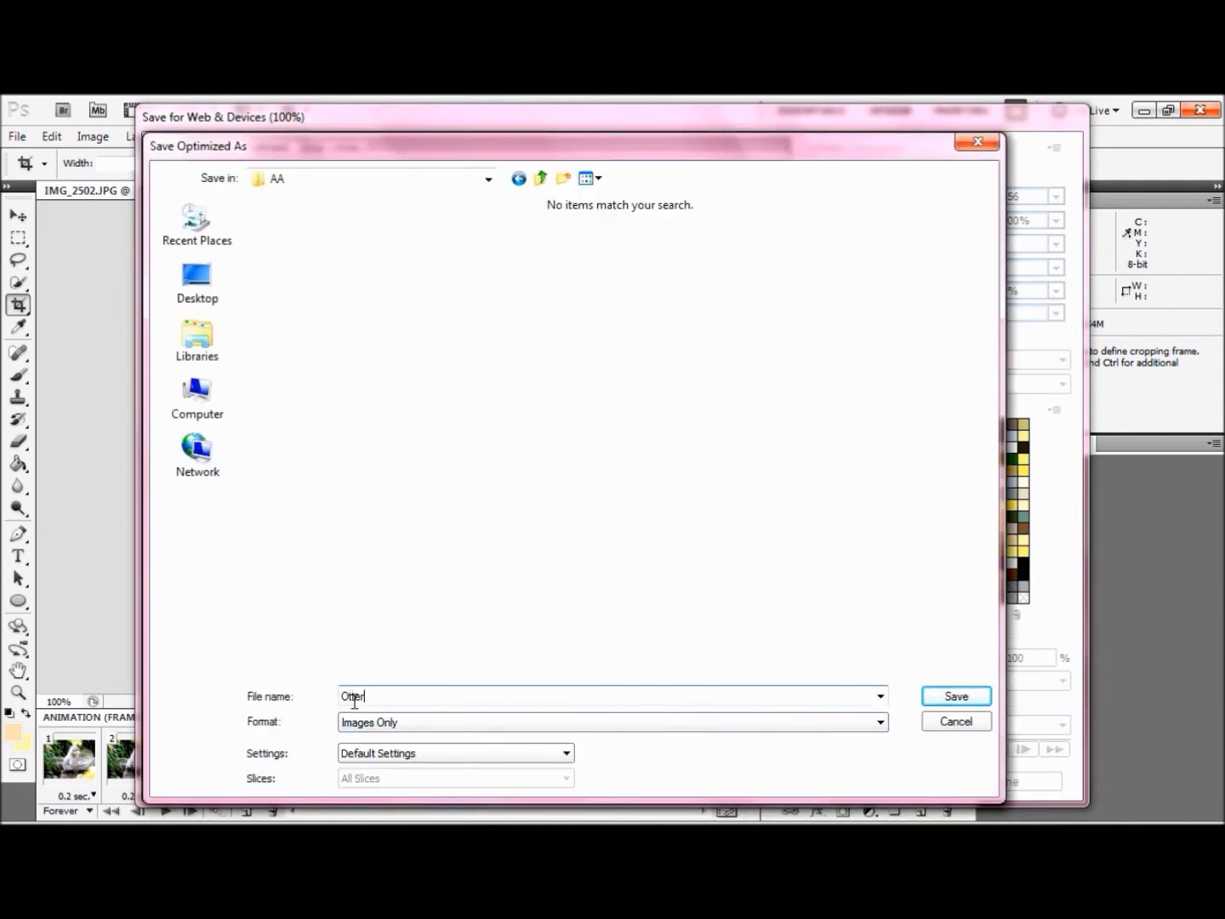
pyautogui.write('Otter')
pyautogui.press('Return')
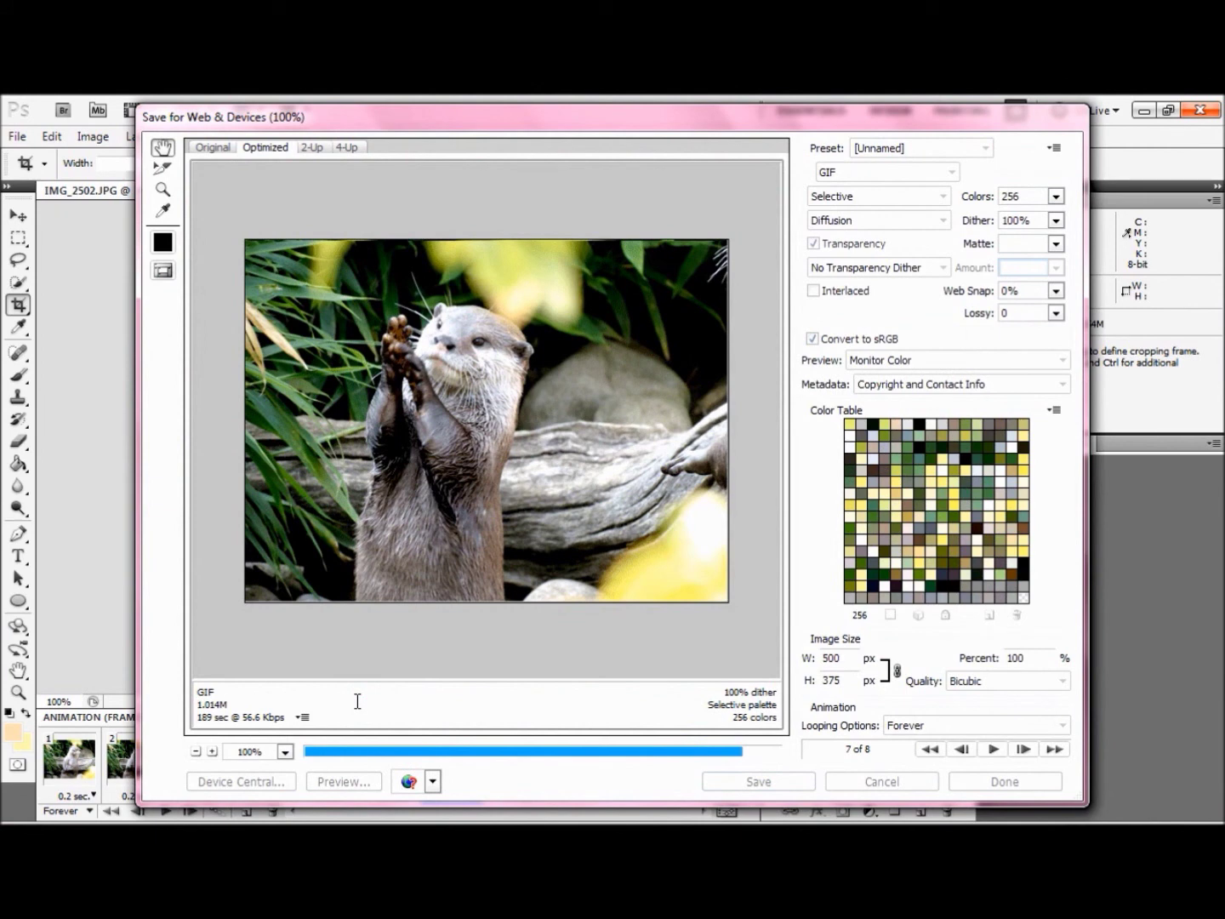